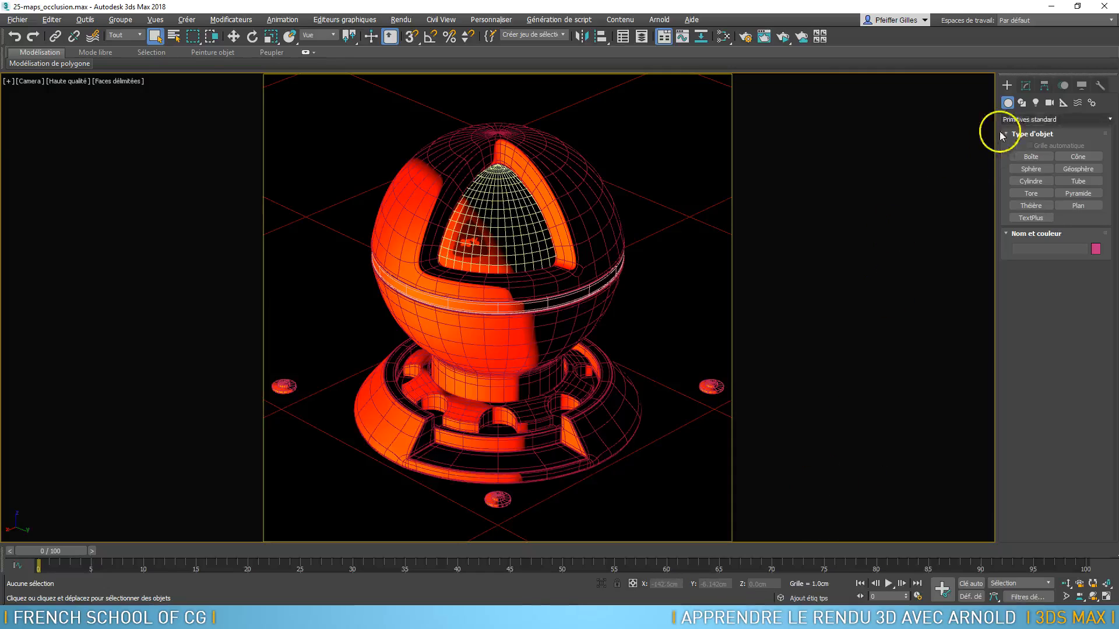
Start creating an Arnold Light from the Arnold category of lights
{"action": "left_click", "coordinate": [1036, 104]}
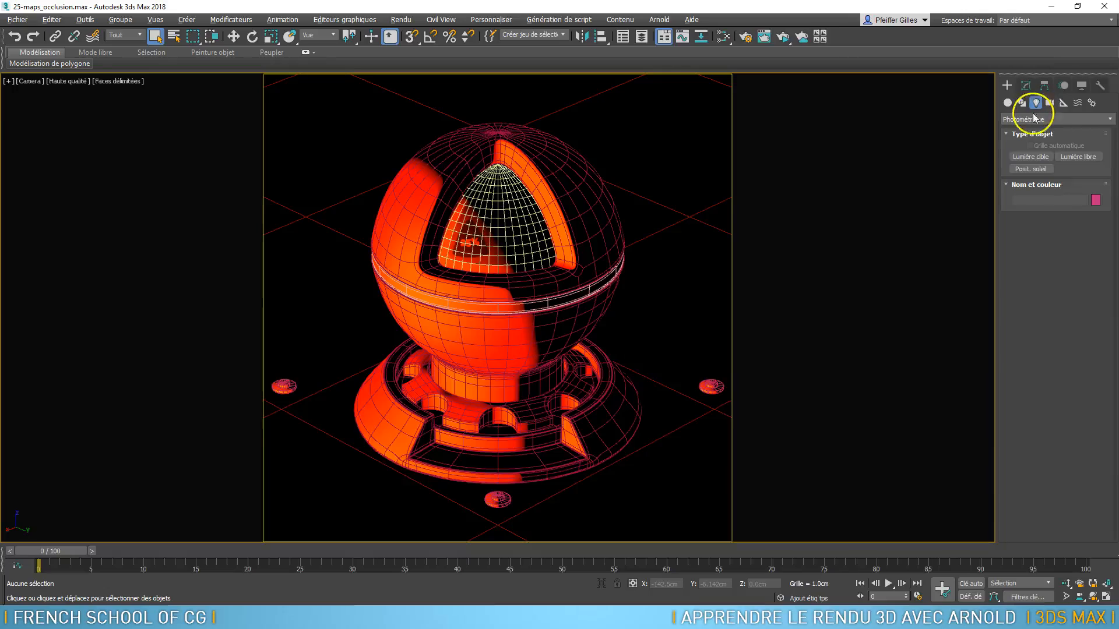
{"action": "left_click", "coordinate": [1035, 120]}
{"action": "left_click", "coordinate": [1030, 132]}
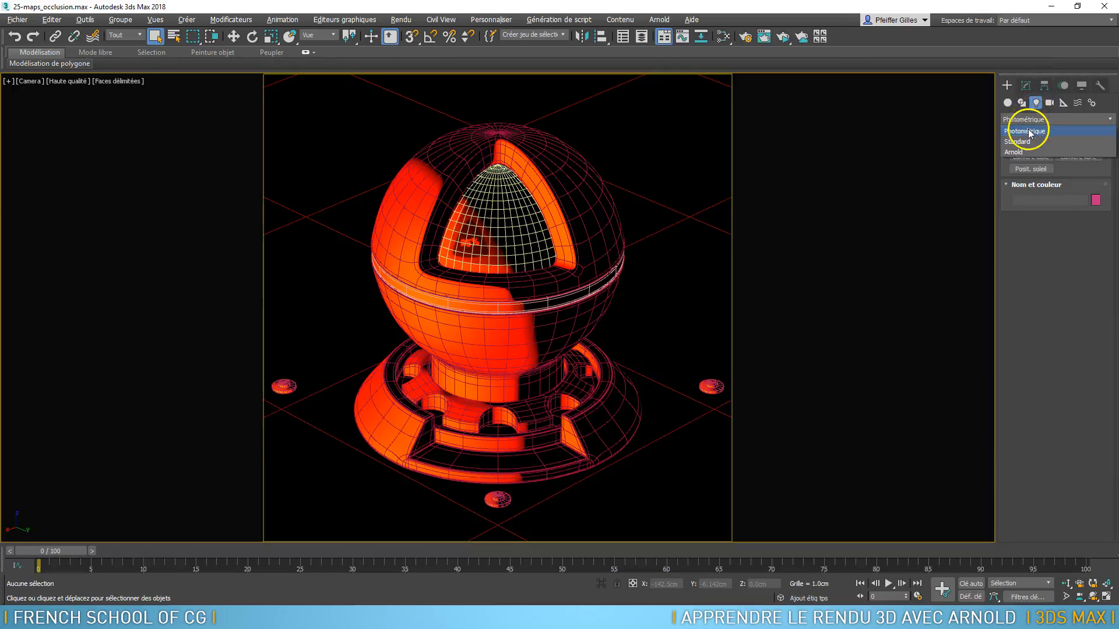
{"action": "left_click", "coordinate": [1024, 119]}
{"action": "left_click", "coordinate": [1024, 143]}
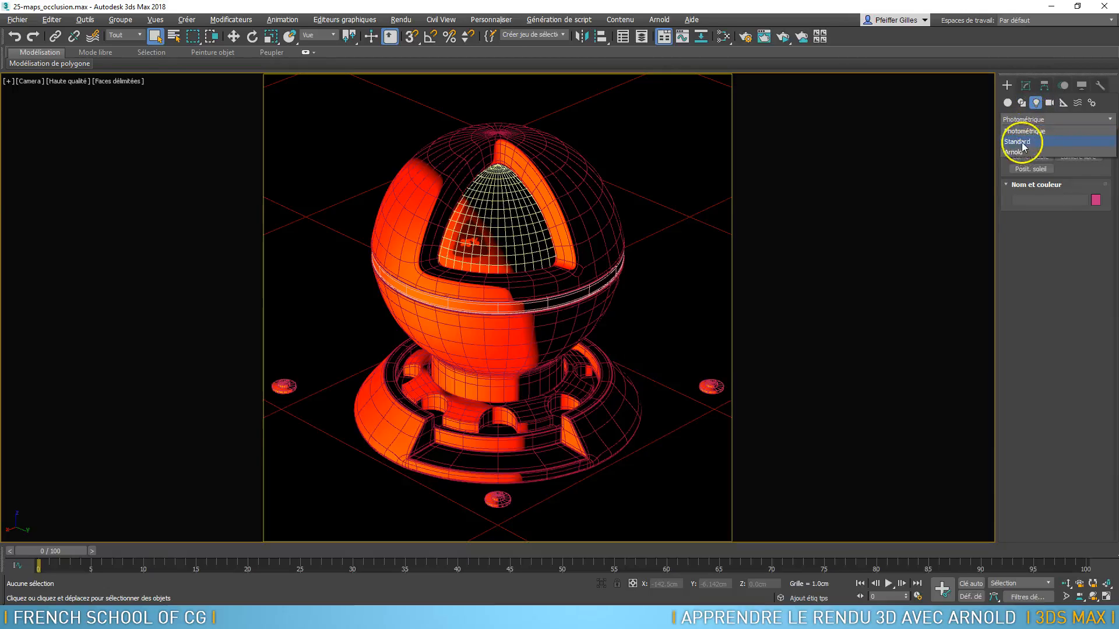
{"action": "left_click", "coordinate": [1027, 118]}
{"action": "left_click", "coordinate": [1015, 150]}
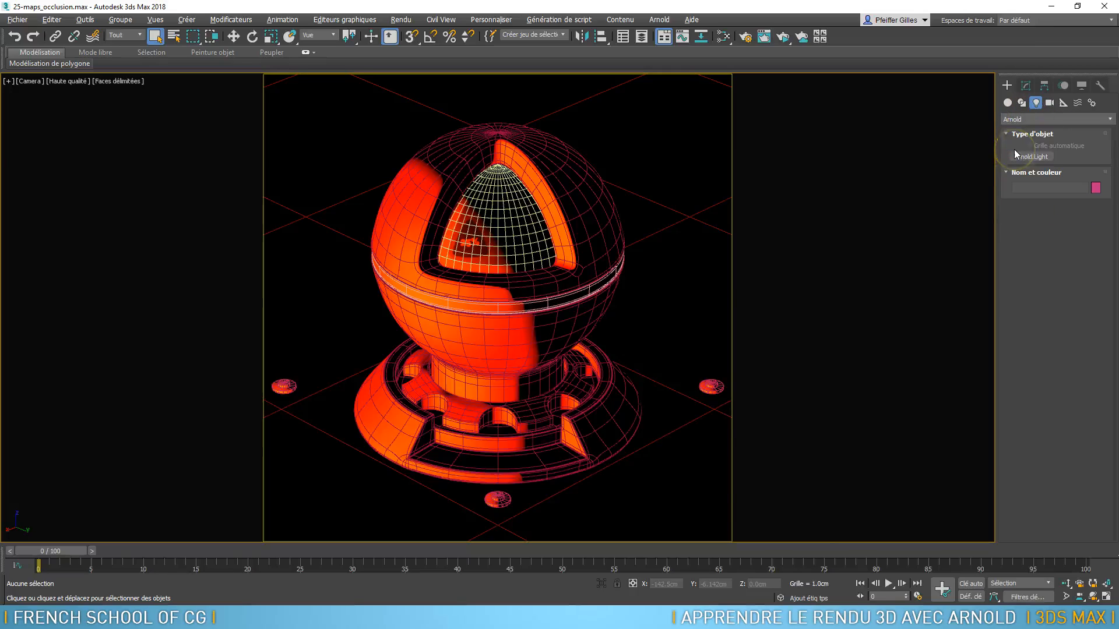
{"action": "left_click", "coordinate": [1040, 156]}
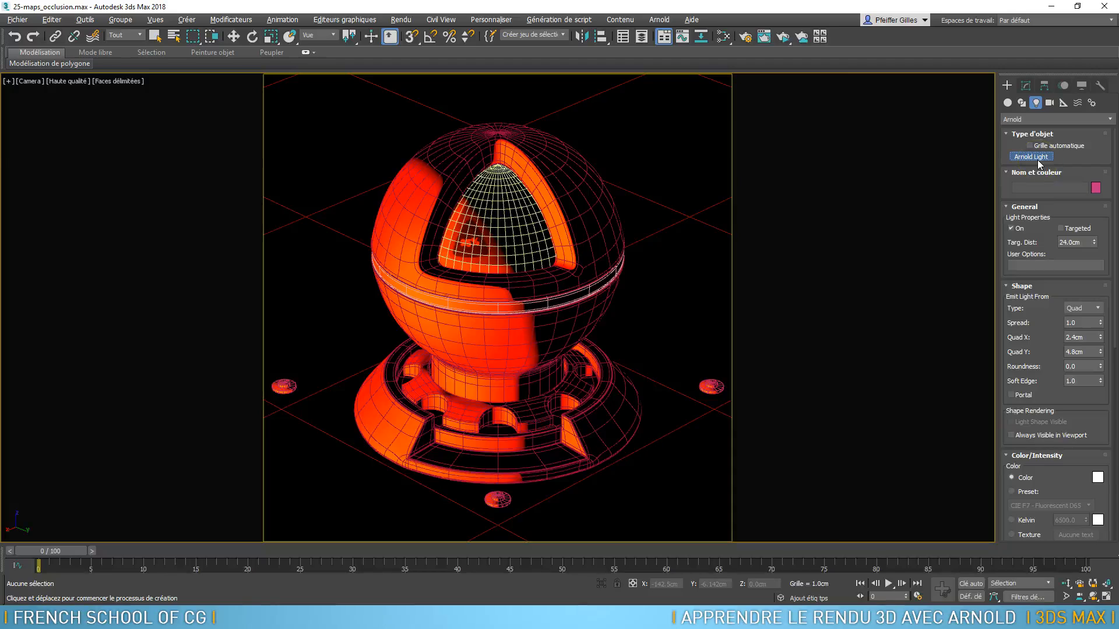
Examine the new light's general and shape settings, including targeting, target distance, roundness and soft edge
{"action": "left_click", "coordinate": [1011, 231]}
{"action": "left_click", "coordinate": [1061, 228]}
{"action": "left_click", "coordinate": [1076, 242]}
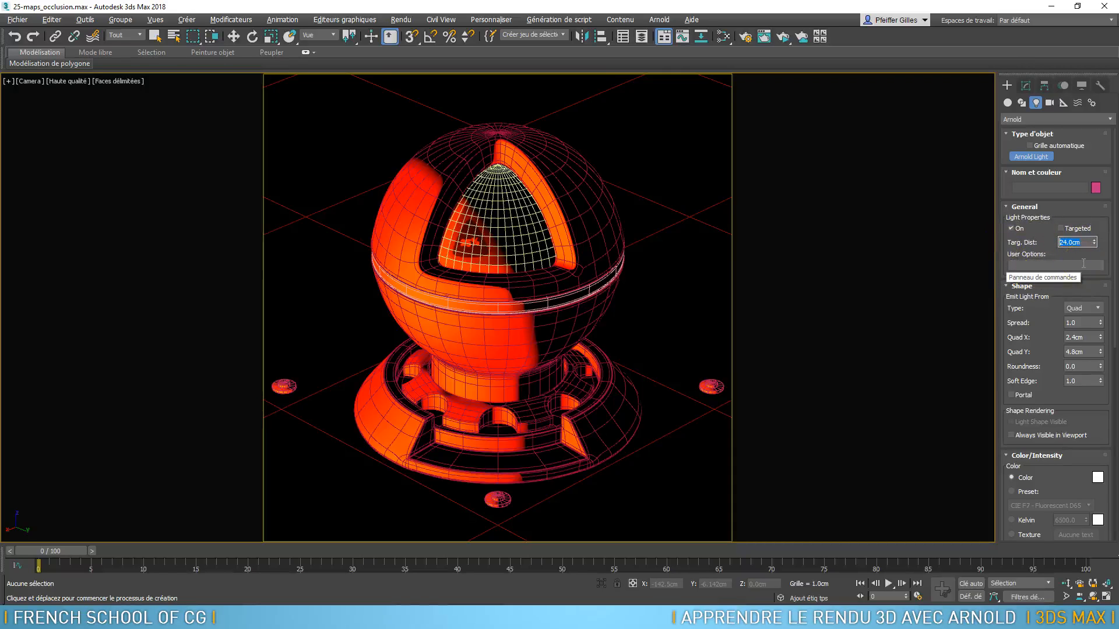
{"action": "left_click", "coordinate": [1036, 230]}
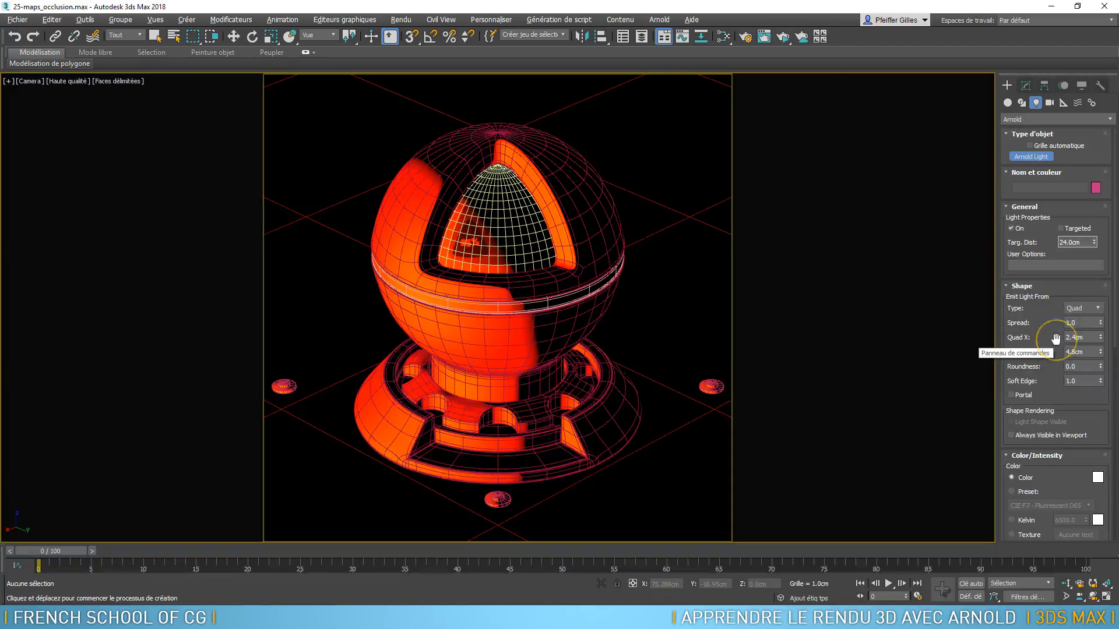
{"action": "left_click", "coordinate": [1041, 369]}
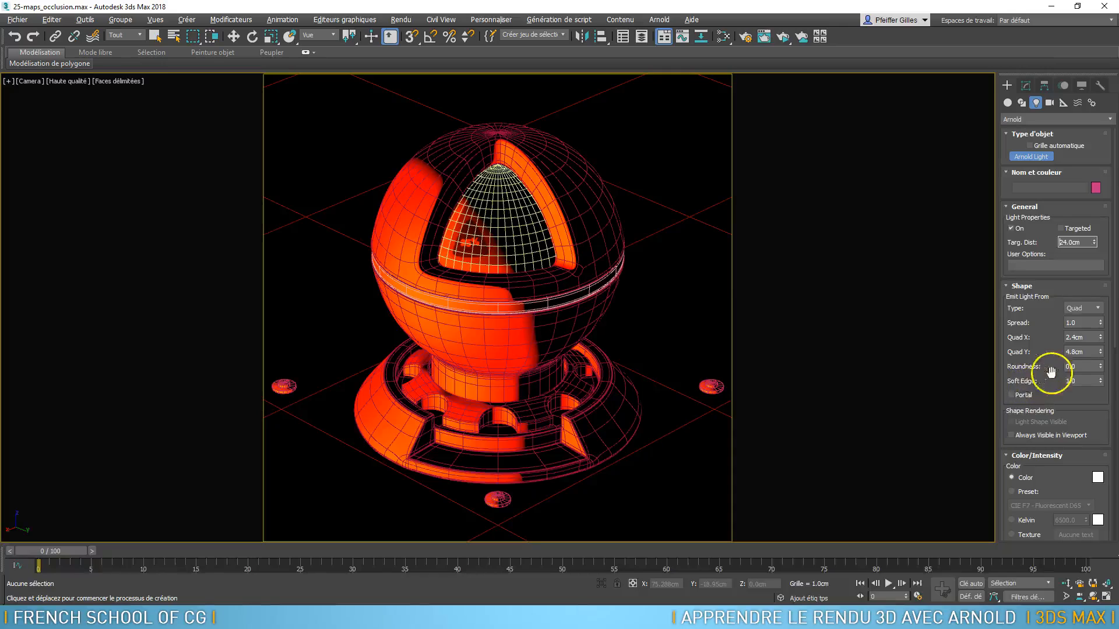
{"action": "left_click", "coordinate": [1047, 380]}
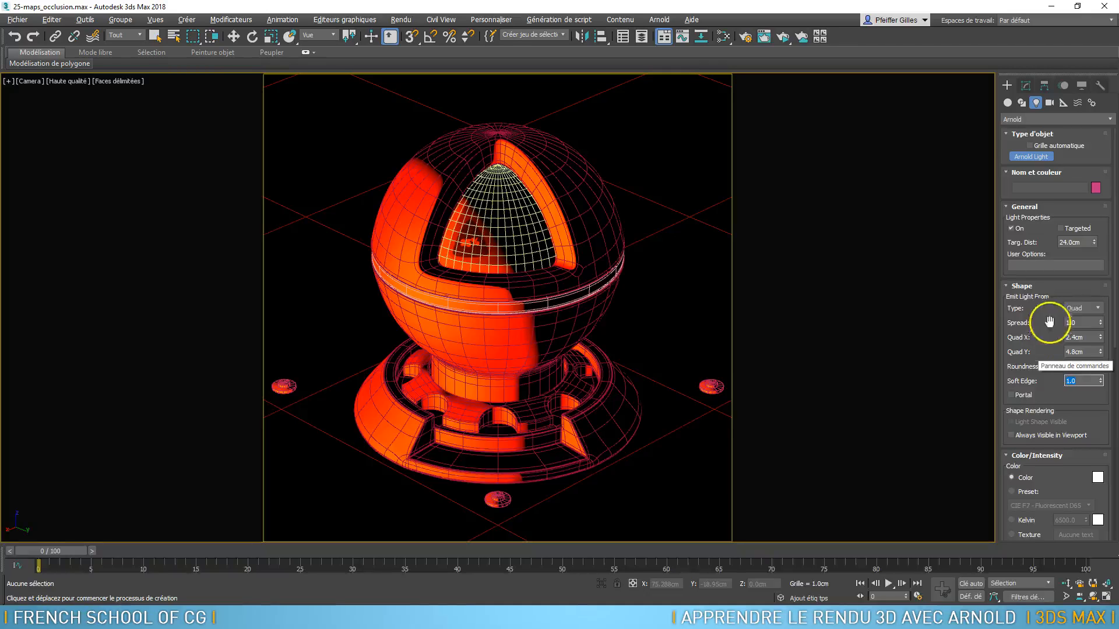
Set the shape the Arnold light emits from to Point
{"action": "left_click", "coordinate": [1086, 309]}
{"action": "left_click", "coordinate": [1092, 324]}
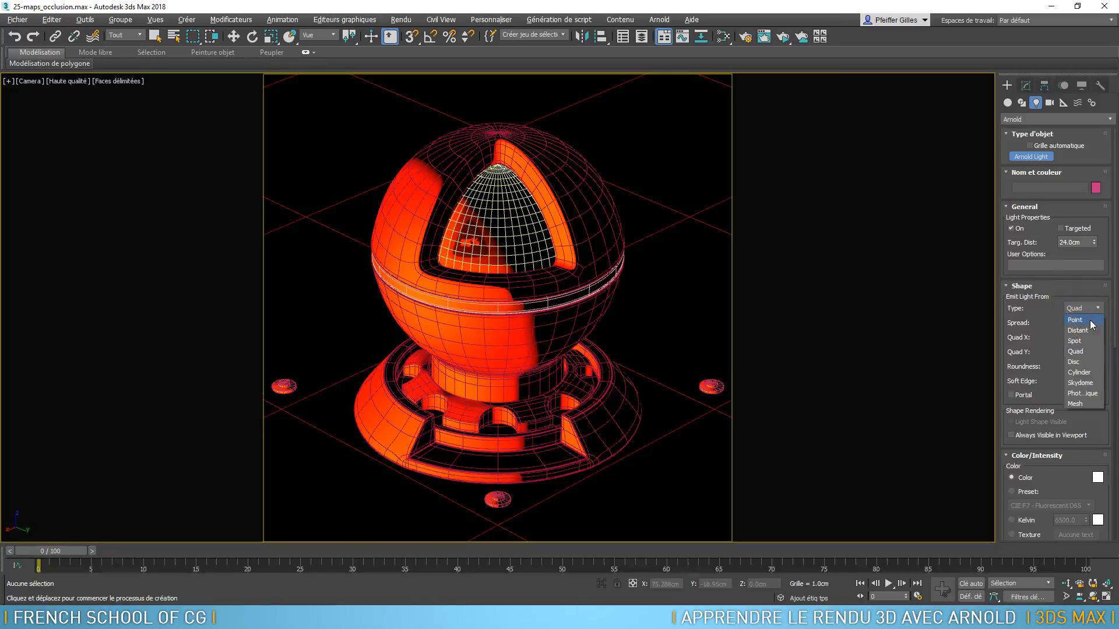
{"action": "left_click", "coordinate": [1091, 324]}
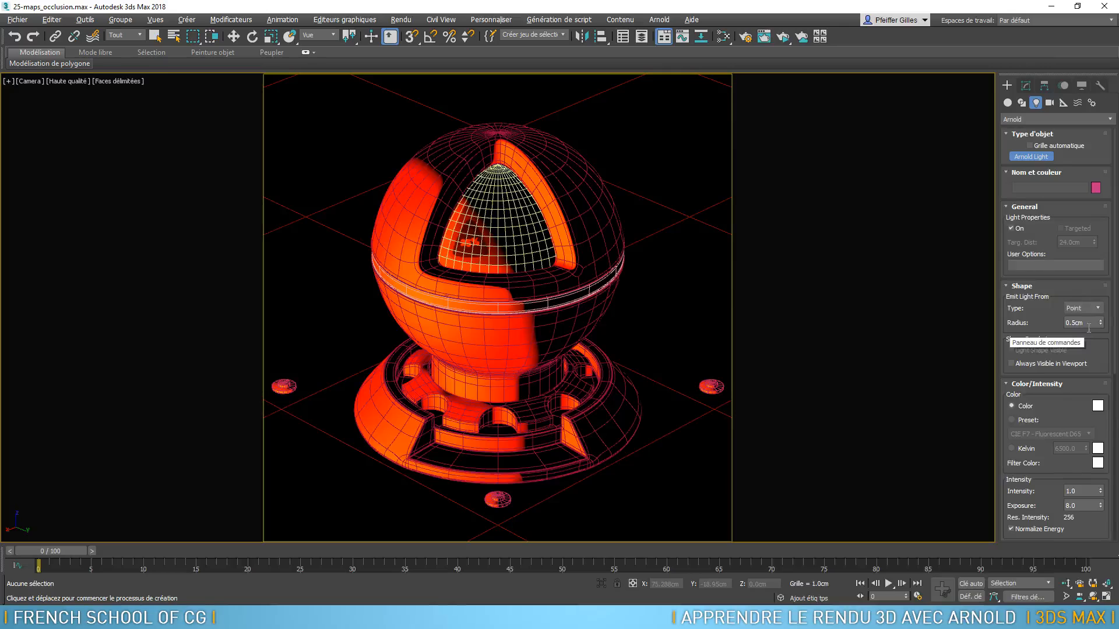
{"action": "left_click", "coordinate": [1093, 308]}
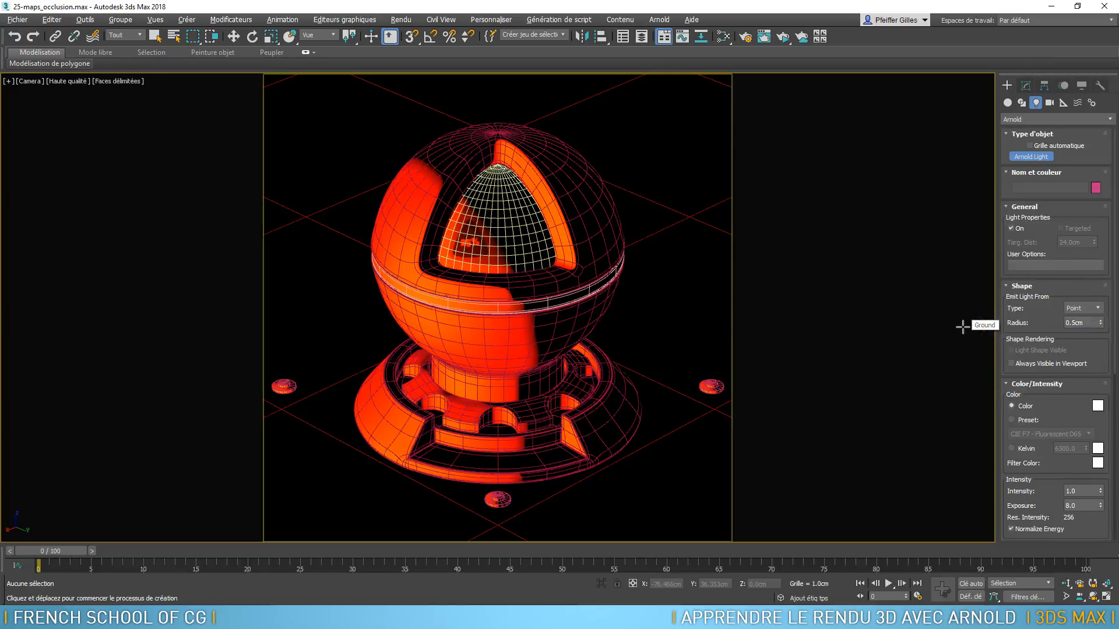
Place the point light at the centre of the shader ball in the top view
{"action": "middle_click_drag", "start_coordinate": [624, 288], "coordinate": [625, 302]}
{"action": "key", "text": "t"}
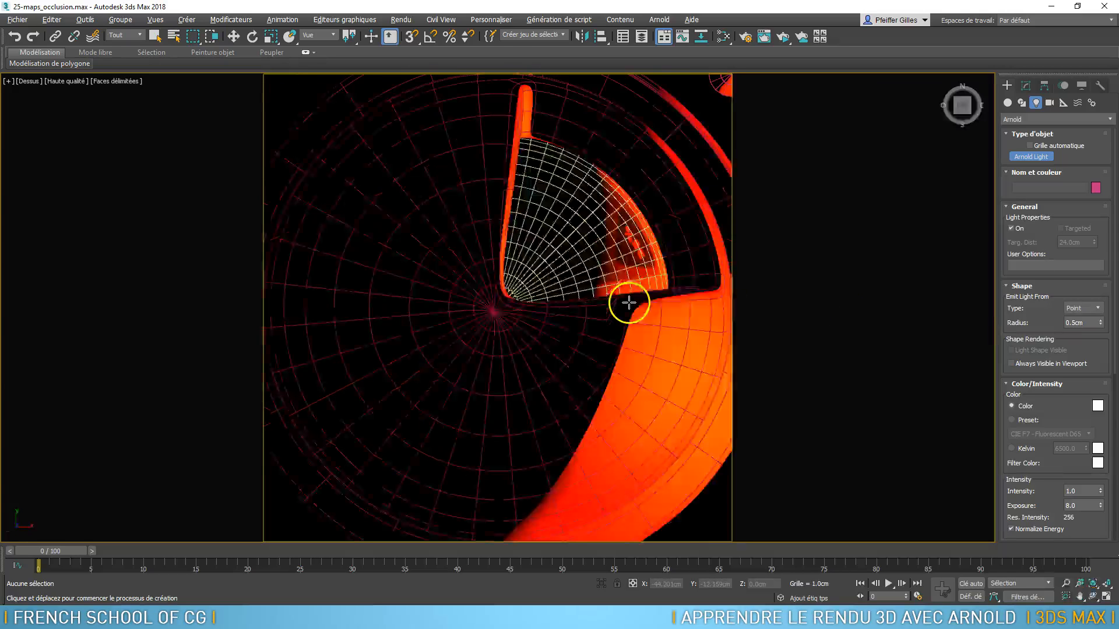
{"action": "scroll", "coordinate": [618, 294], "scroll_direction": "down", "scroll_amount": 5}
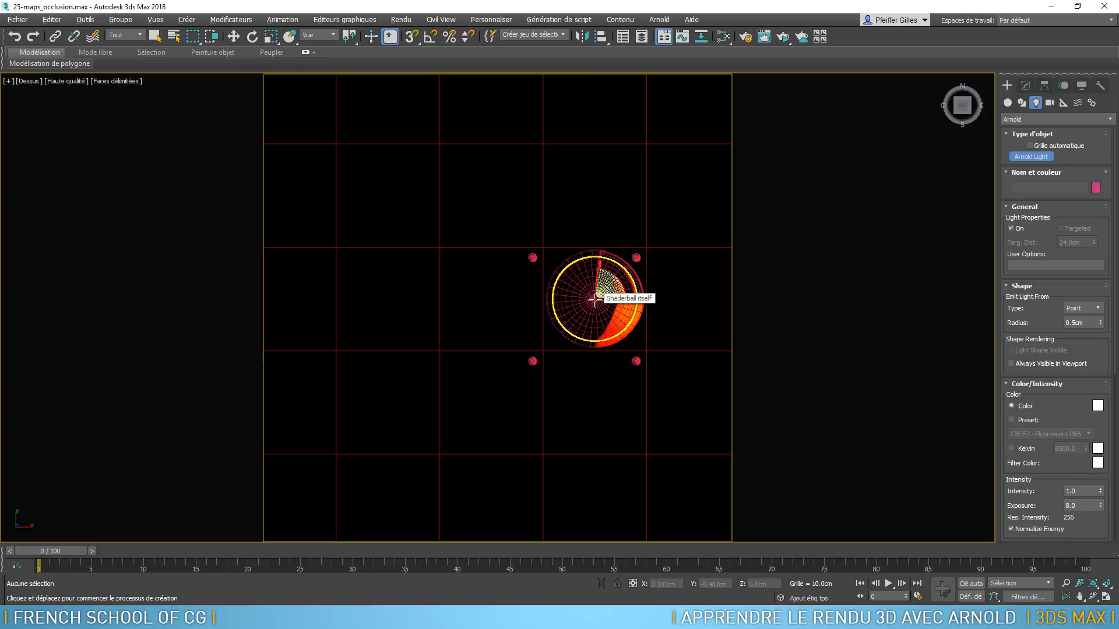
{"action": "left_click", "coordinate": [595, 299]}
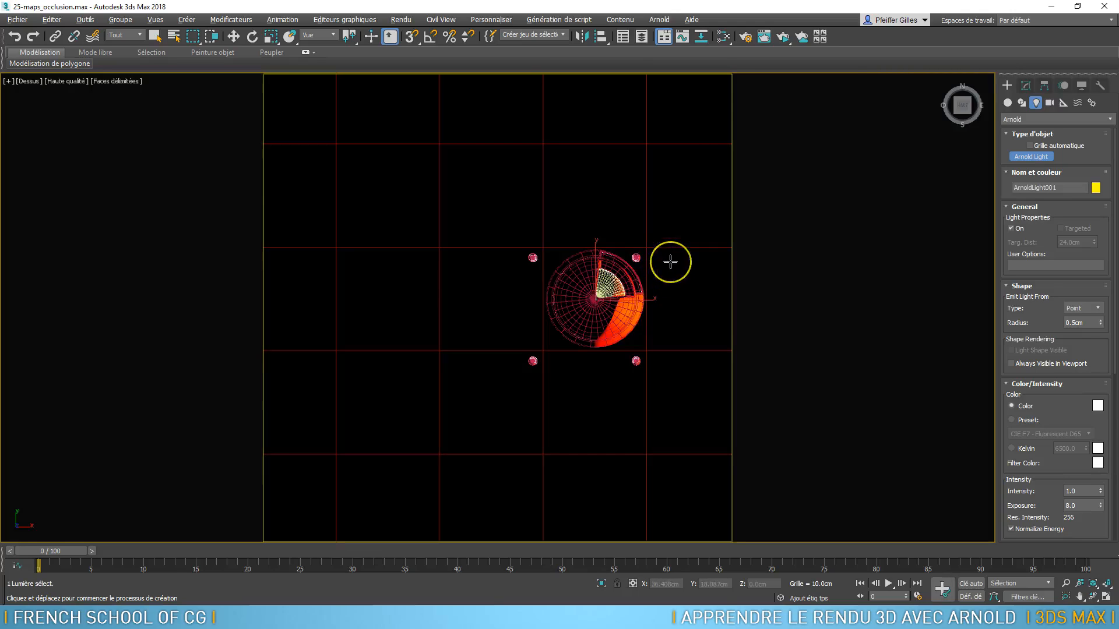
Raise the point light straight above the shader ball to a height of about 75.3 cm, working in the perspective view
{"action": "key", "text": "F3"}
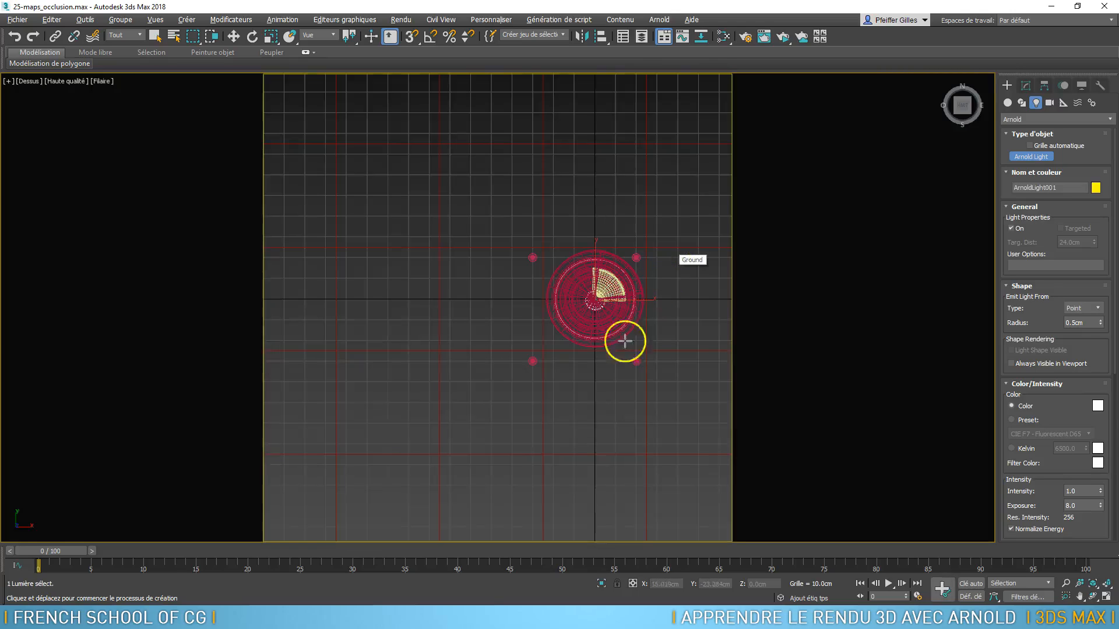
{"action": "key", "text": "p"}
{"action": "middle_click_drag", "start_coordinate": [654, 225], "coordinate": [604, 301]}
{"action": "key", "text": "w"}
{"action": "left_click_drag", "start_coordinate": [588, 219], "coordinate": [592, 87]}
{"action": "middle_click_drag", "start_coordinate": [589, 125], "coordinate": [624, 200], "text": "alt"}
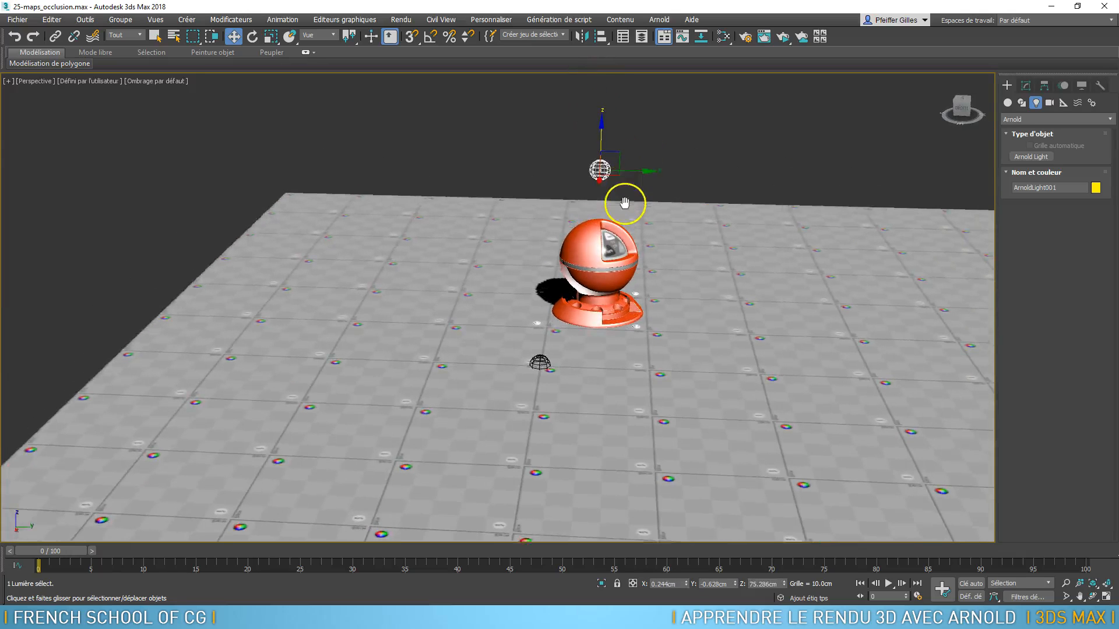
Select the HDRI Ext skydome light and turn it off
{"action": "left_click", "coordinate": [542, 368]}
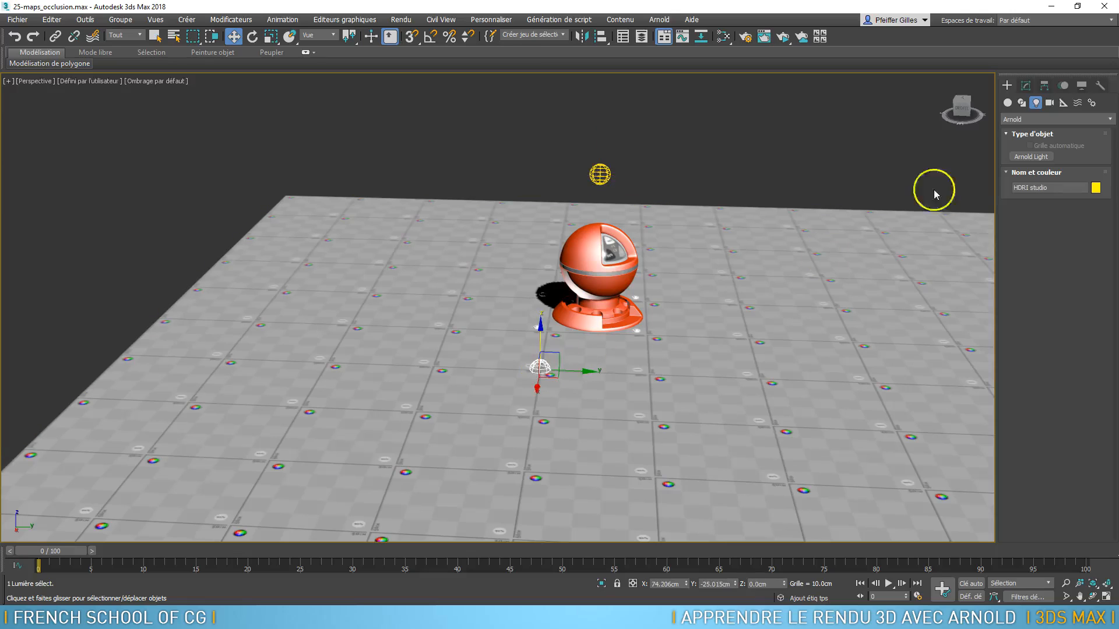
{"action": "left_click", "coordinate": [1026, 86]}
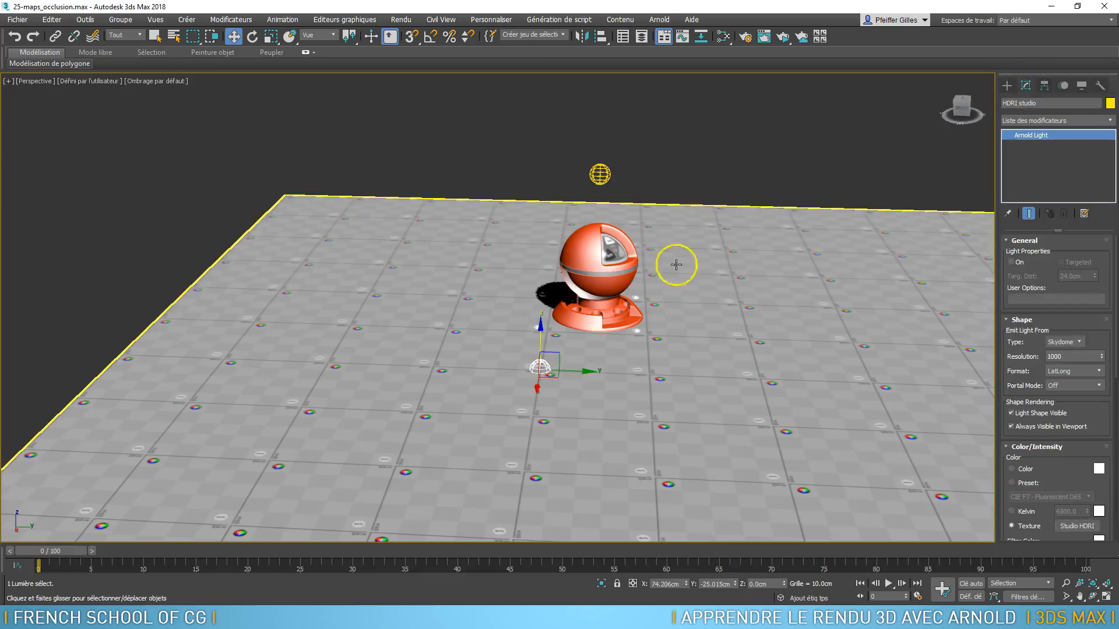
{"action": "key", "text": "h"}
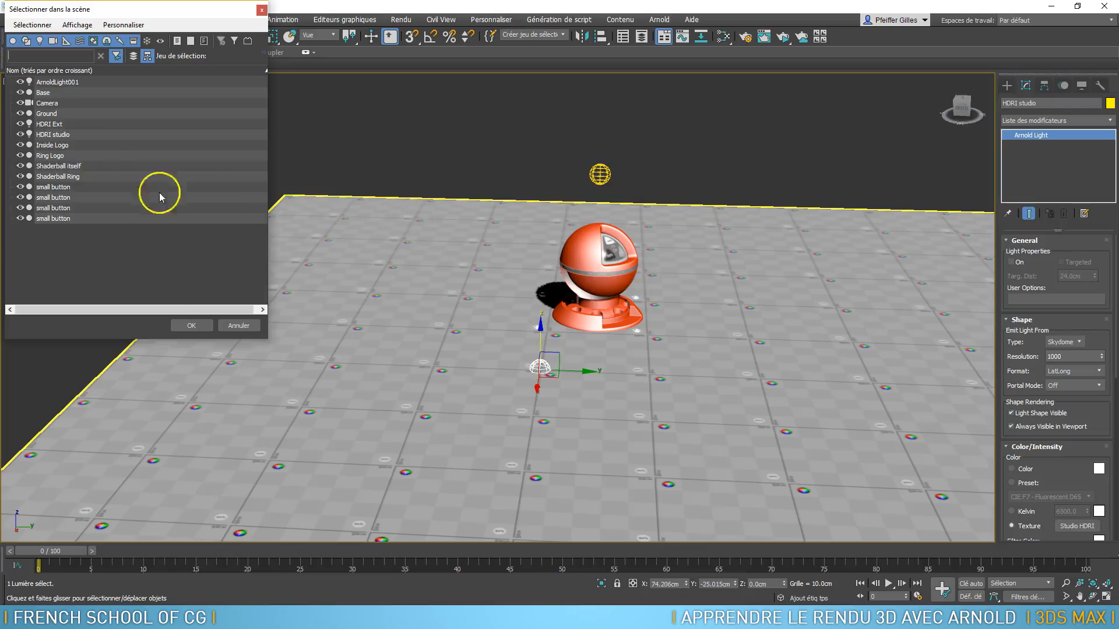
{"action": "double_click", "coordinate": [49, 125]}
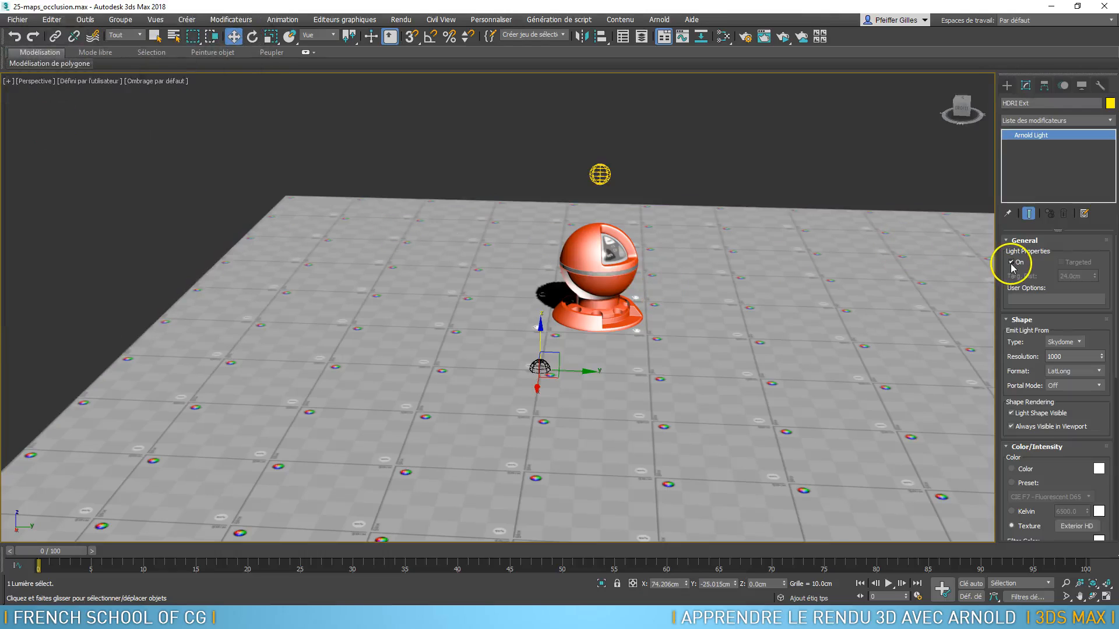
Show the safe frame in the perspective view and start an ActiveShade render of the shader ball with the light above it
{"action": "scroll", "coordinate": [594, 266], "scroll_direction": "up", "scroll_amount": 6}
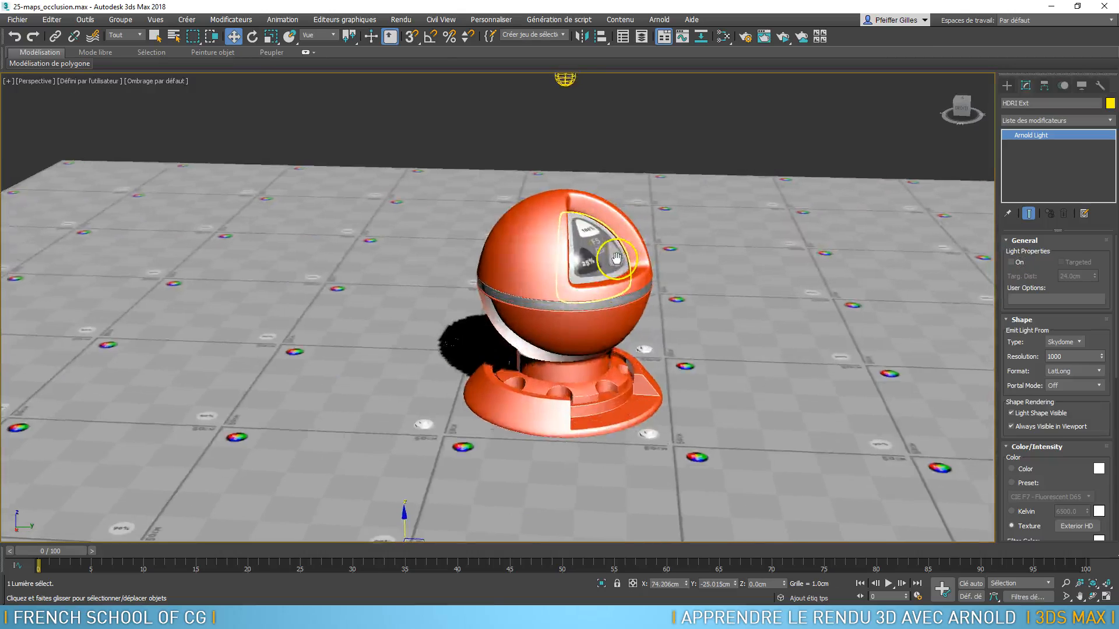
{"action": "left_click", "coordinate": [36, 81]}
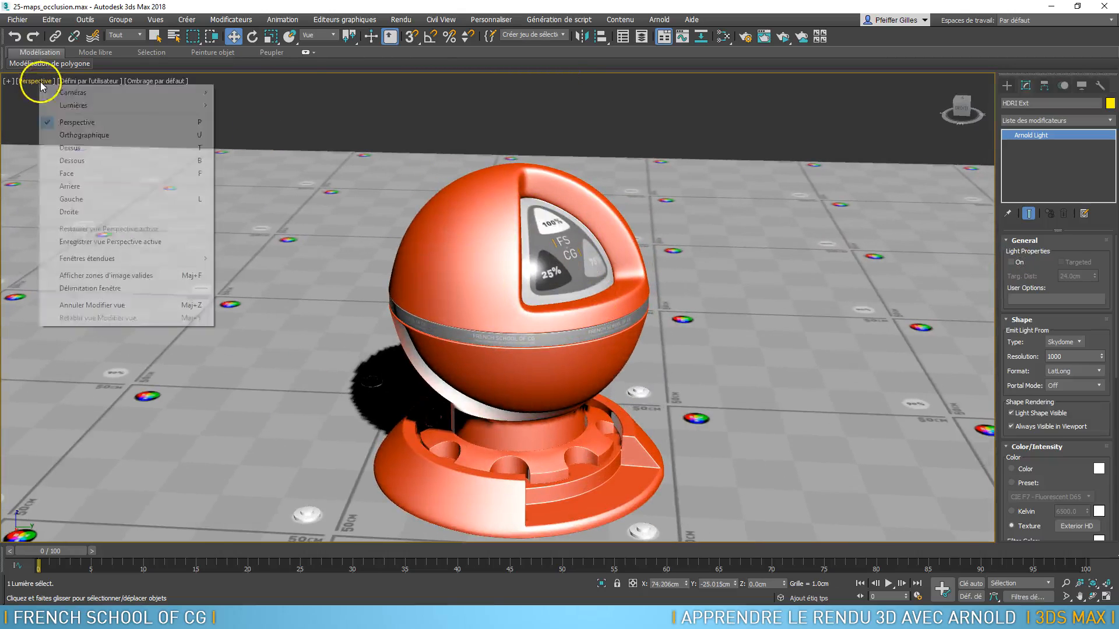
{"action": "left_click", "coordinate": [108, 276]}
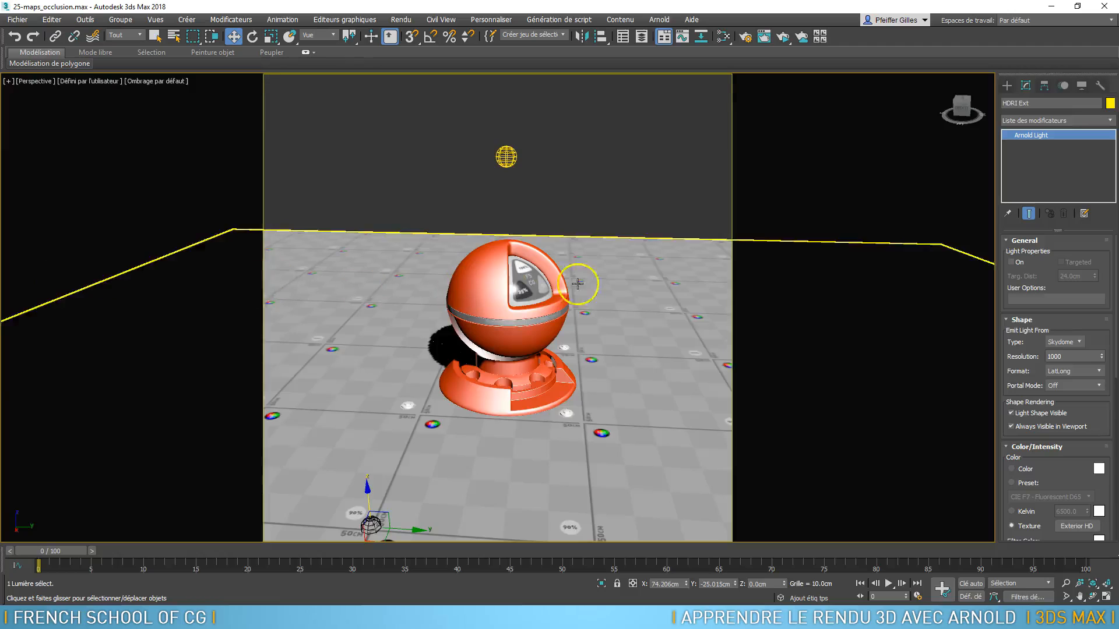
{"action": "scroll", "coordinate": [584, 277], "scroll_direction": "up", "scroll_amount": 3}
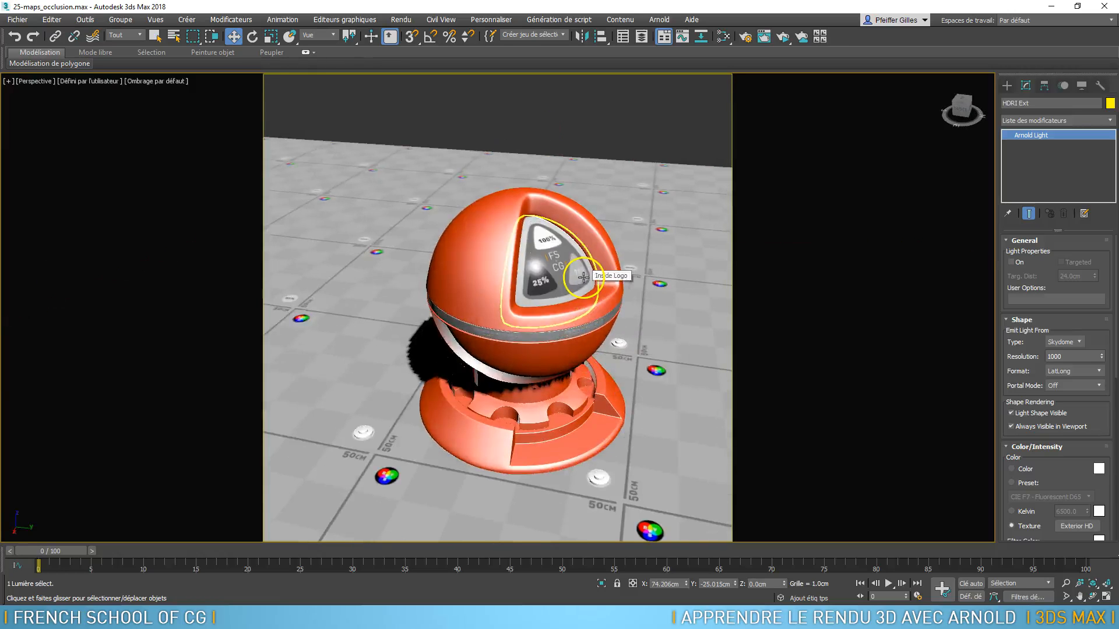
{"action": "scroll", "coordinate": [583, 276], "scroll_direction": "down", "scroll_amount": 5}
{"action": "middle_click_drag", "start_coordinate": [592, 284], "coordinate": [622, 264], "text": "alt"}
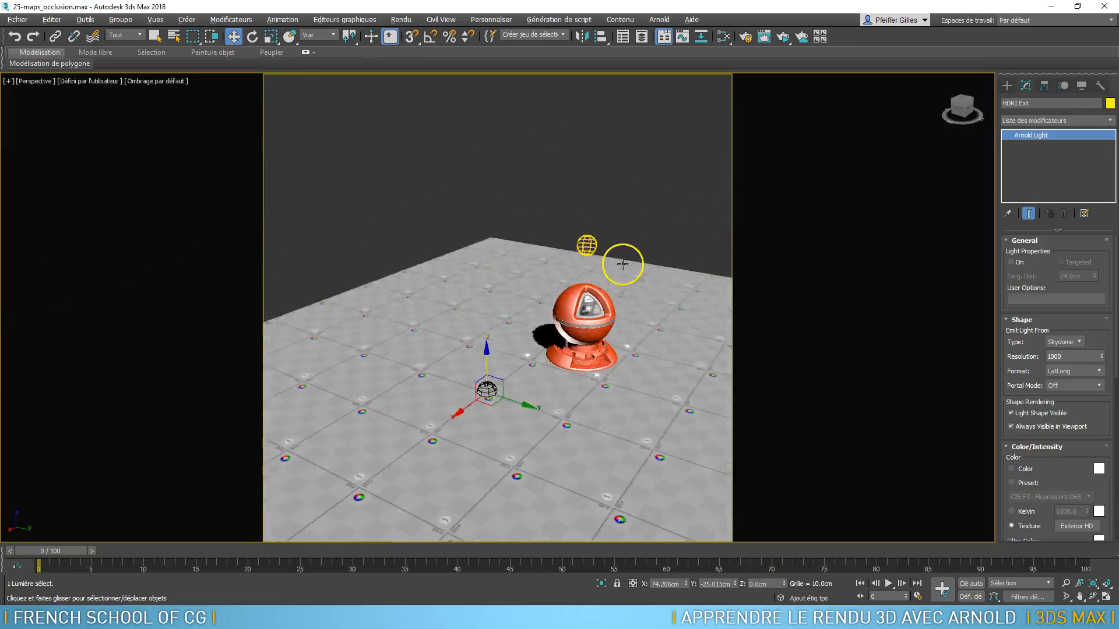
{"action": "scroll", "coordinate": [612, 271], "scroll_direction": "up", "scroll_amount": 5}
{"action": "scroll", "coordinate": [630, 233], "scroll_direction": "down", "scroll_amount": 3}
{"action": "middle_click_drag", "start_coordinate": [636, 210], "coordinate": [591, 179]}
{"action": "left_click", "coordinate": [782, 37]}
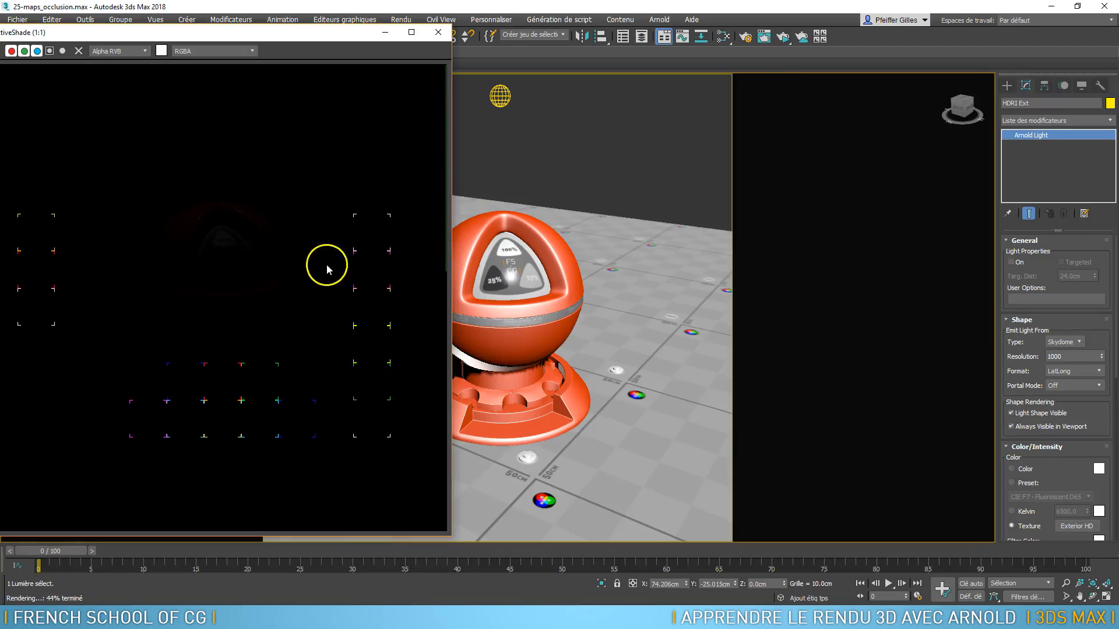
Set the radius of the point light above the shader ball to 0.985 cm
{"action": "left_click", "coordinate": [499, 96]}
{"action": "left_click", "coordinate": [506, 107]}
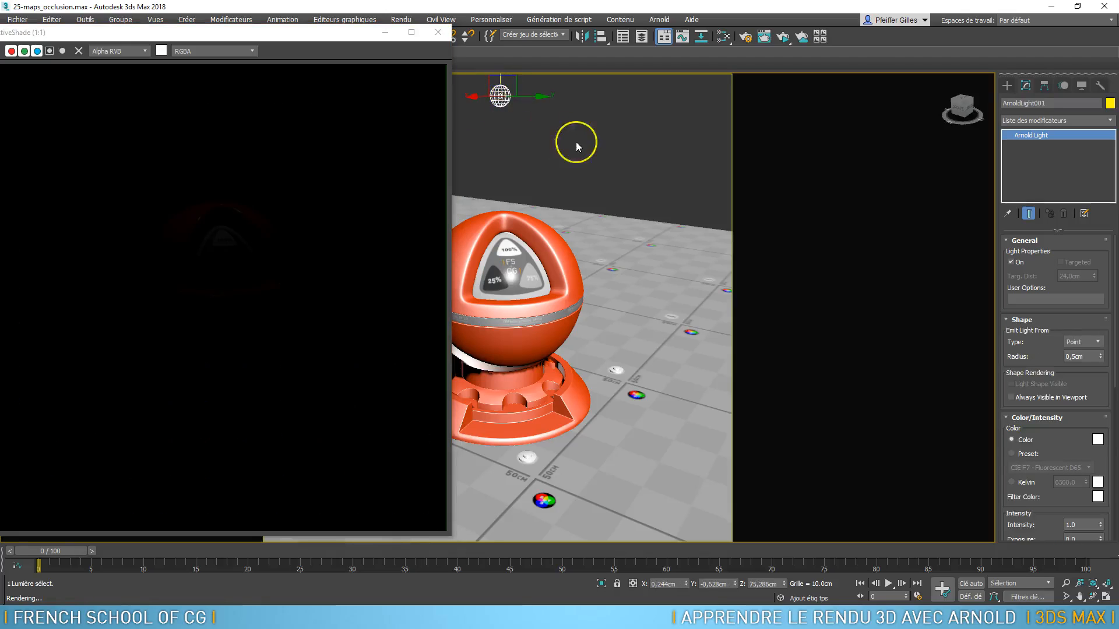
{"action": "left_click", "coordinate": [777, 235]}
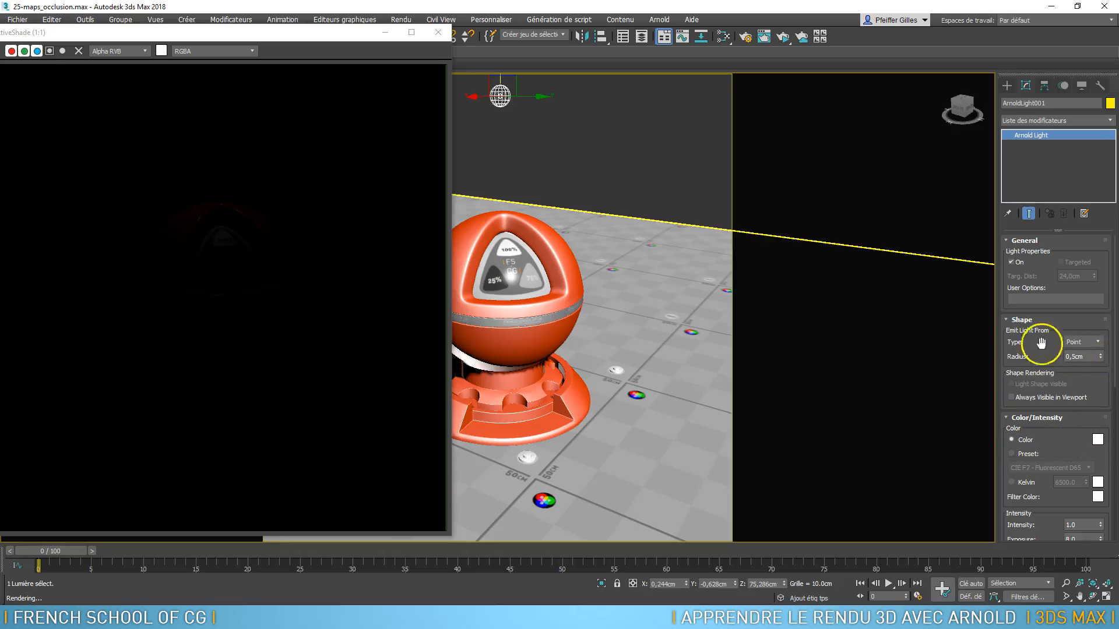
{"action": "left_click_drag", "start_coordinate": [1099, 356], "coordinate": [1098, 311]}
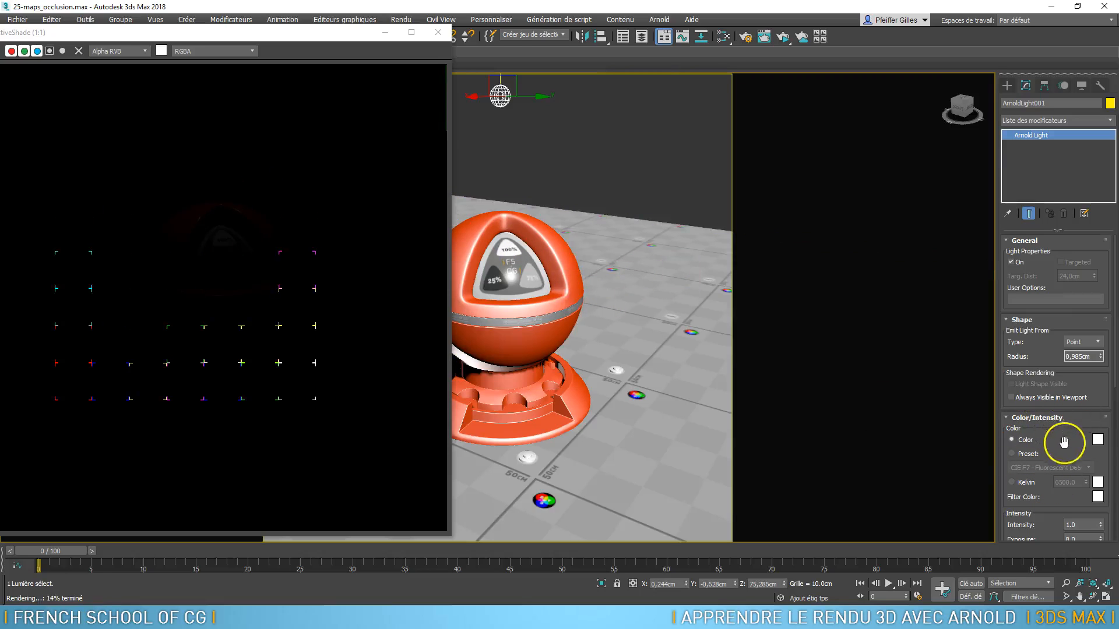
Set the point light's intensity to 10 and its exposure to 15.207
{"action": "left_click_drag", "start_coordinate": [1071, 444], "coordinate": [1081, 329]}
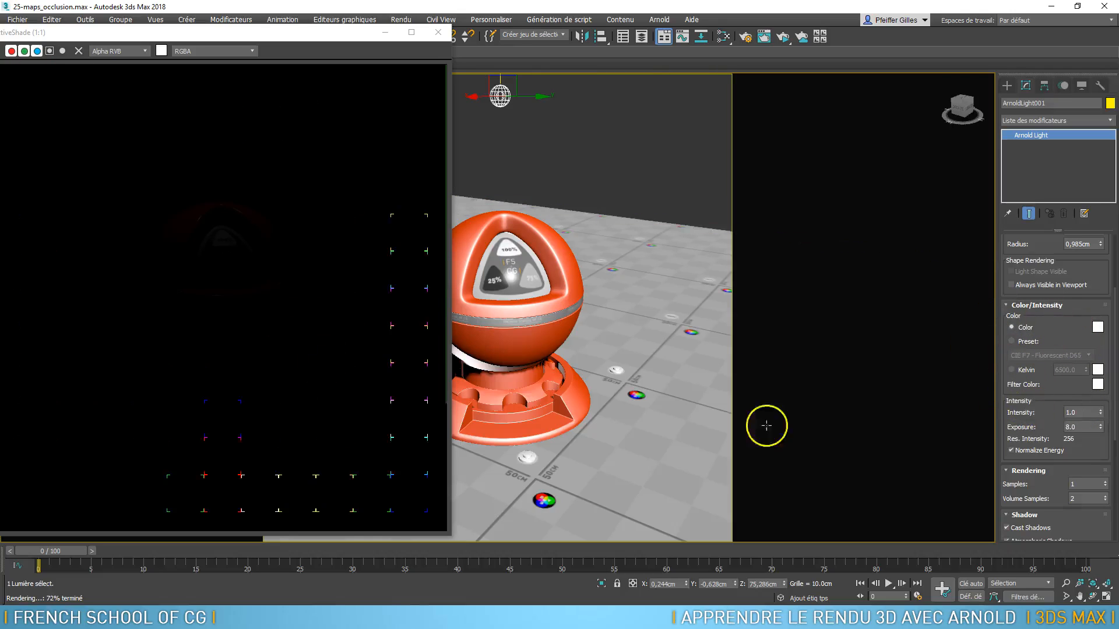
{"action": "double_click", "coordinate": [1078, 412]}
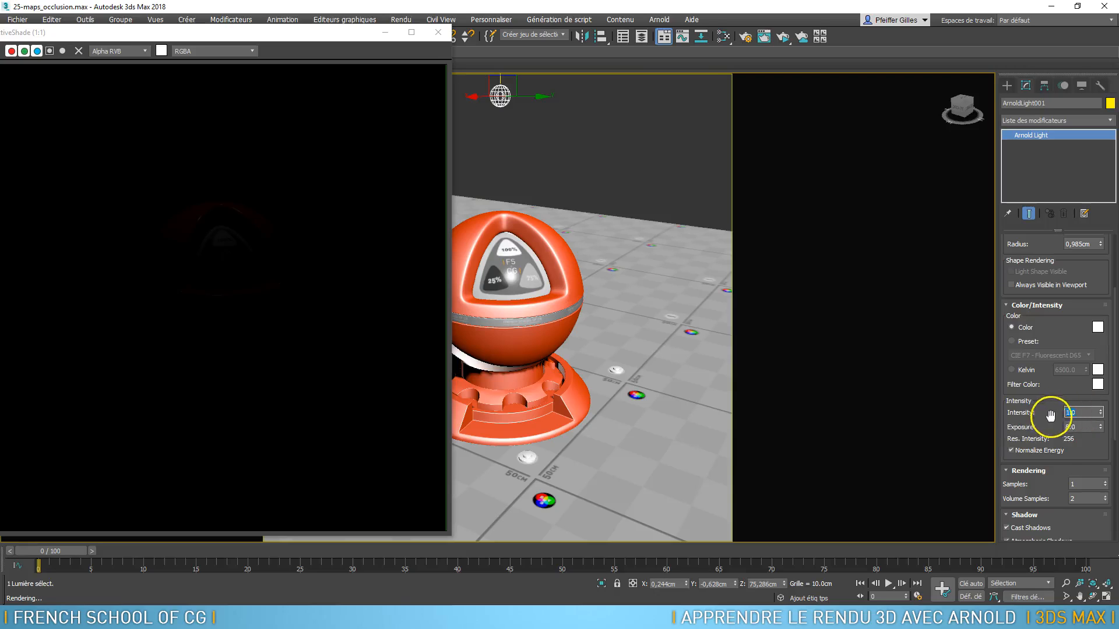
{"action": "left_click", "coordinate": [1077, 429]}
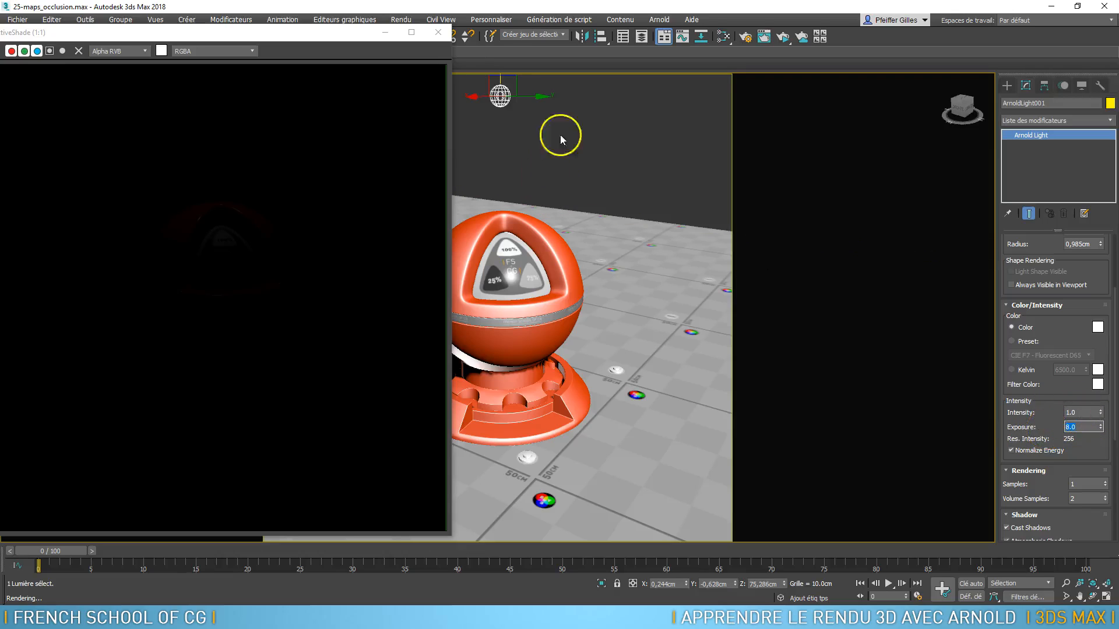
{"action": "left_click", "coordinate": [1084, 412]}
{"action": "type", "text": "5"}
{"action": "key", "text": "Return"}
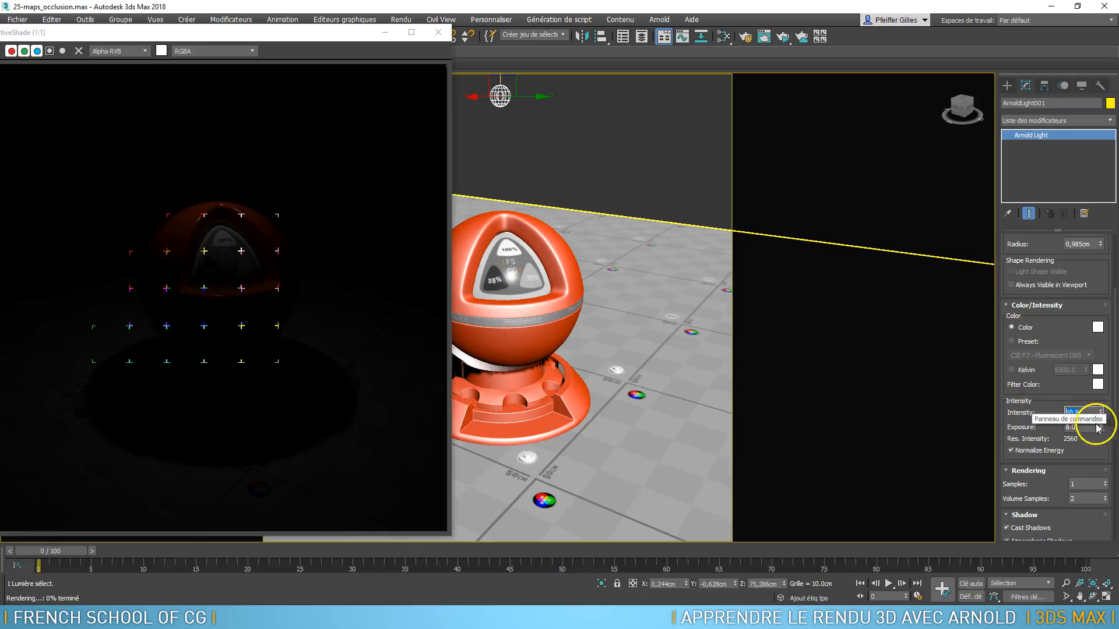
{"action": "left_click_drag", "start_coordinate": [1101, 427], "coordinate": [1102, 388]}
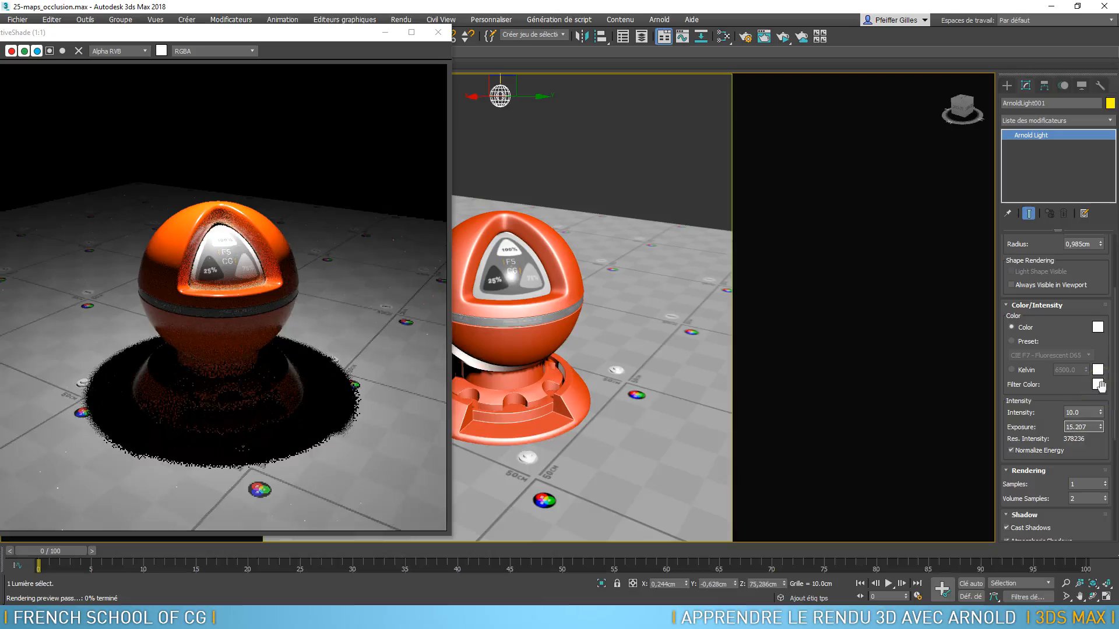
Move the point light sideways off the shader ball, to about X 42.4 cm and Y 0.7 cm
{"action": "middle_click_drag", "start_coordinate": [880, 288], "coordinate": [631, 274], "text": "alt"}
{"action": "left_click_drag", "start_coordinate": [520, 100], "coordinate": [608, 170]}
{"action": "middle_click_drag", "start_coordinate": [600, 258], "coordinate": [599, 222], "text": "alt"}
{"action": "scroll", "coordinate": [564, 324], "scroll_direction": "down", "scroll_amount": 3}
{"action": "middle_click_drag", "start_coordinate": [562, 325], "coordinate": [586, 325]}
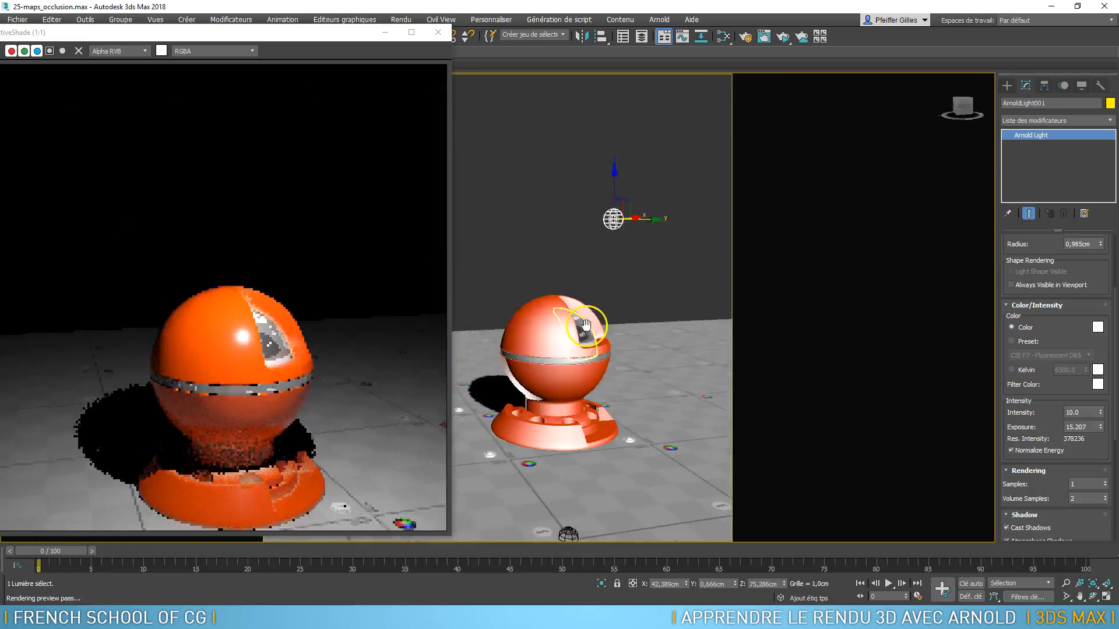
{"action": "scroll", "coordinate": [588, 322], "scroll_direction": "up", "scroll_amount": 3}
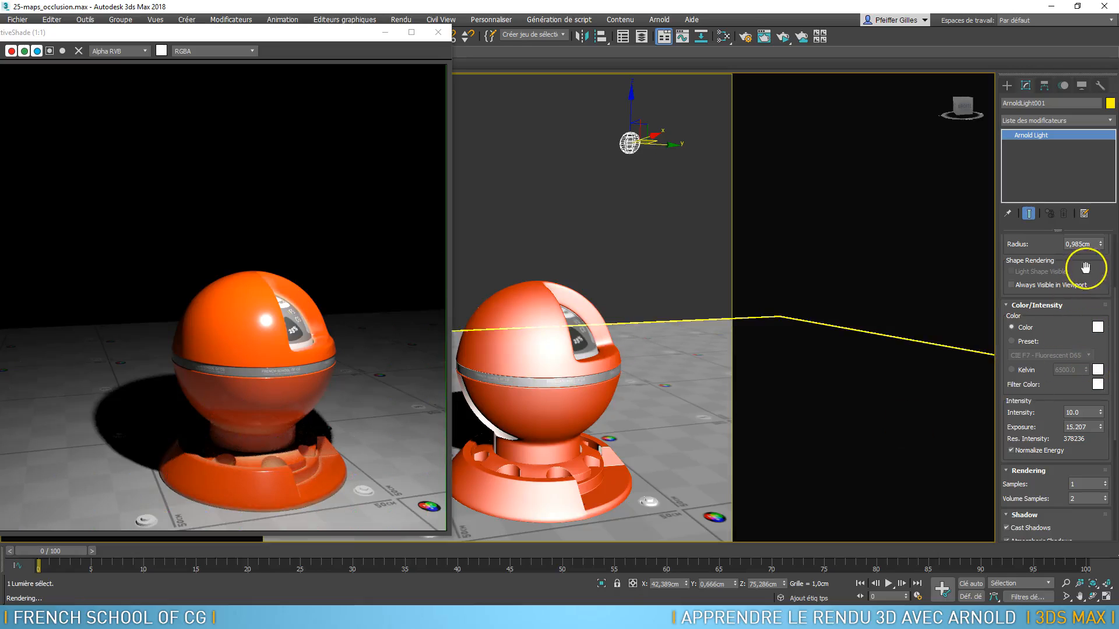
Try a point light radius of about 22.7 cm, reduce it to 4.249 cm, and toggle Always Visible in Viewport on and off
{"action": "left_click_drag", "start_coordinate": [1114, 326], "coordinate": [1102, 276]}
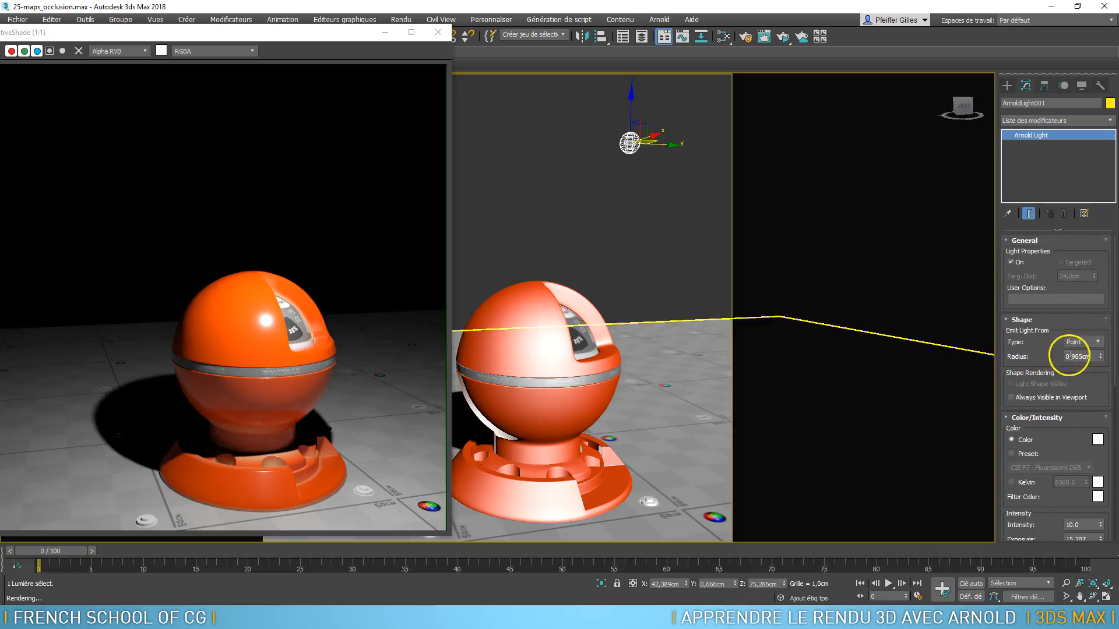
{"action": "left_click_drag", "start_coordinate": [1102, 358], "coordinate": [1087, 170]}
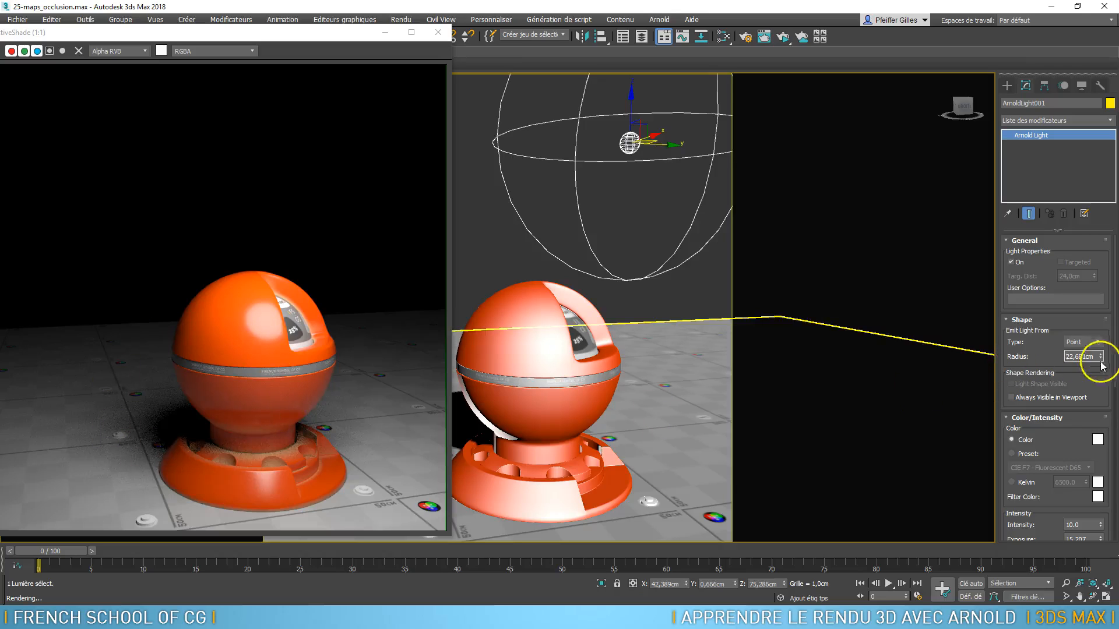
{"action": "left_click_drag", "start_coordinate": [1099, 358], "coordinate": [1100, 448]}
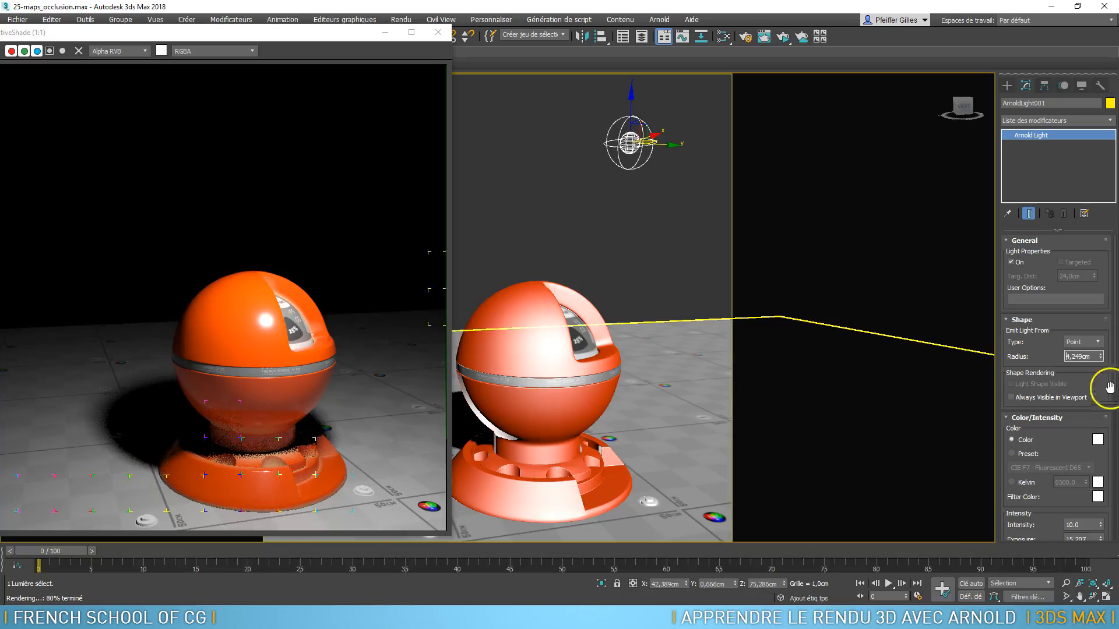
{"action": "left_click_drag", "start_coordinate": [1071, 361], "coordinate": [1040, 352]}
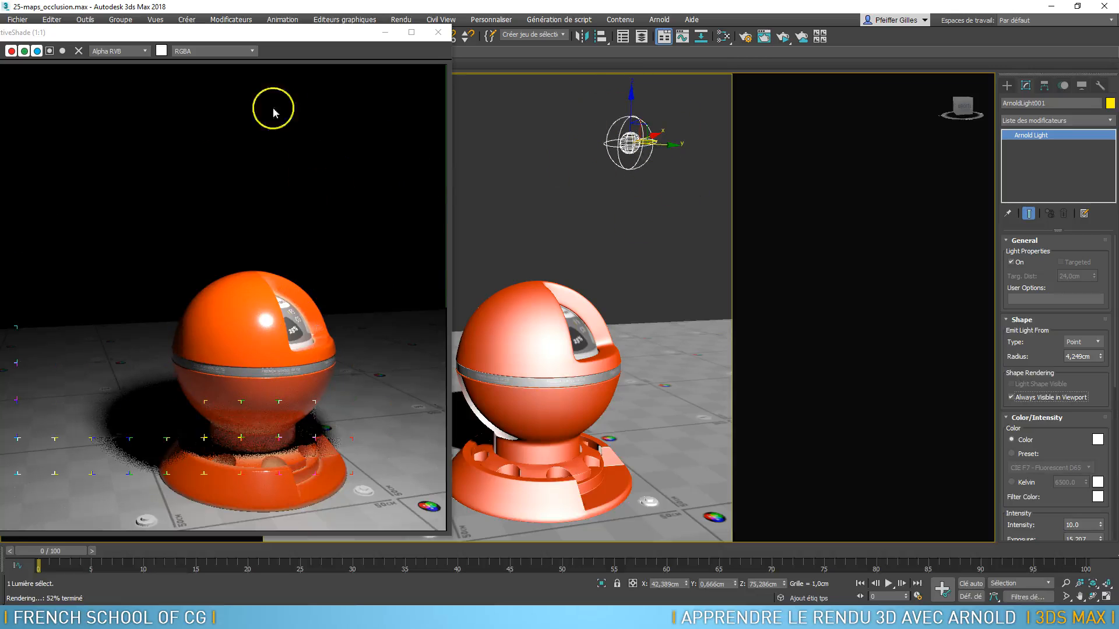
{"action": "left_click", "coordinate": [1012, 398]}
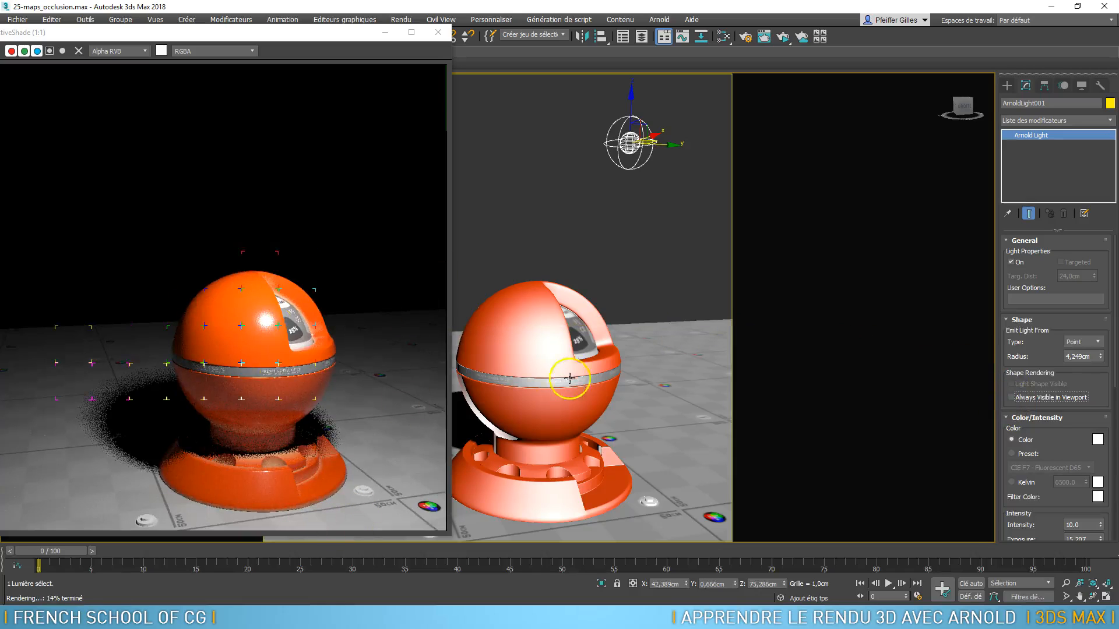
Try adjusting the light's custom colour, keeping it white with red, green and blue at 255
{"action": "left_click_drag", "start_coordinate": [1056, 454], "coordinate": [1049, 279]}
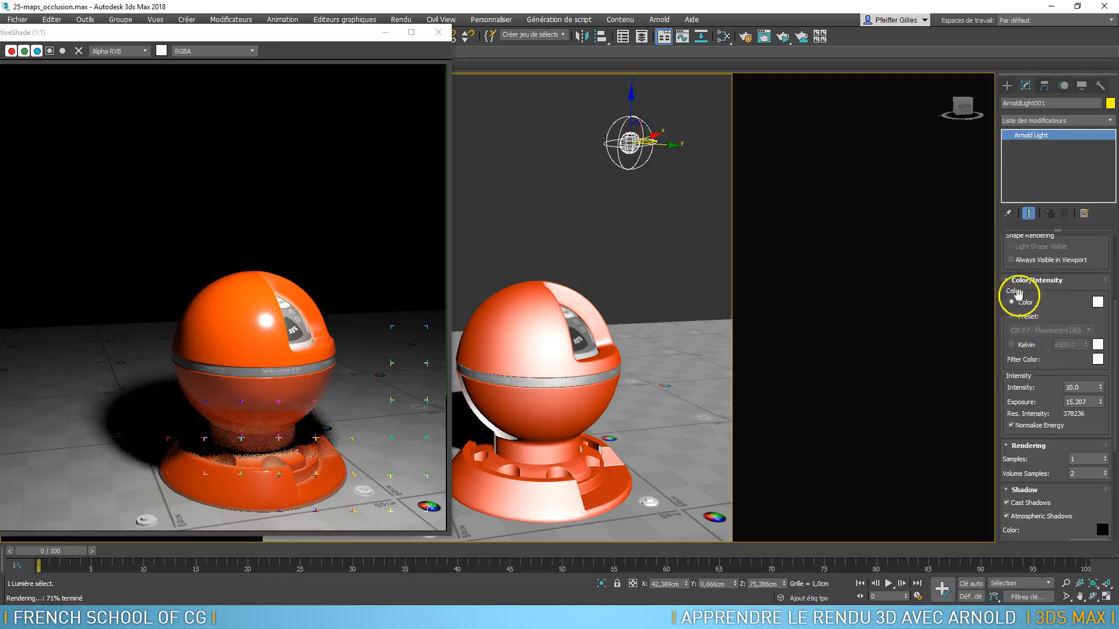
{"action": "left_click", "coordinate": [1097, 303]}
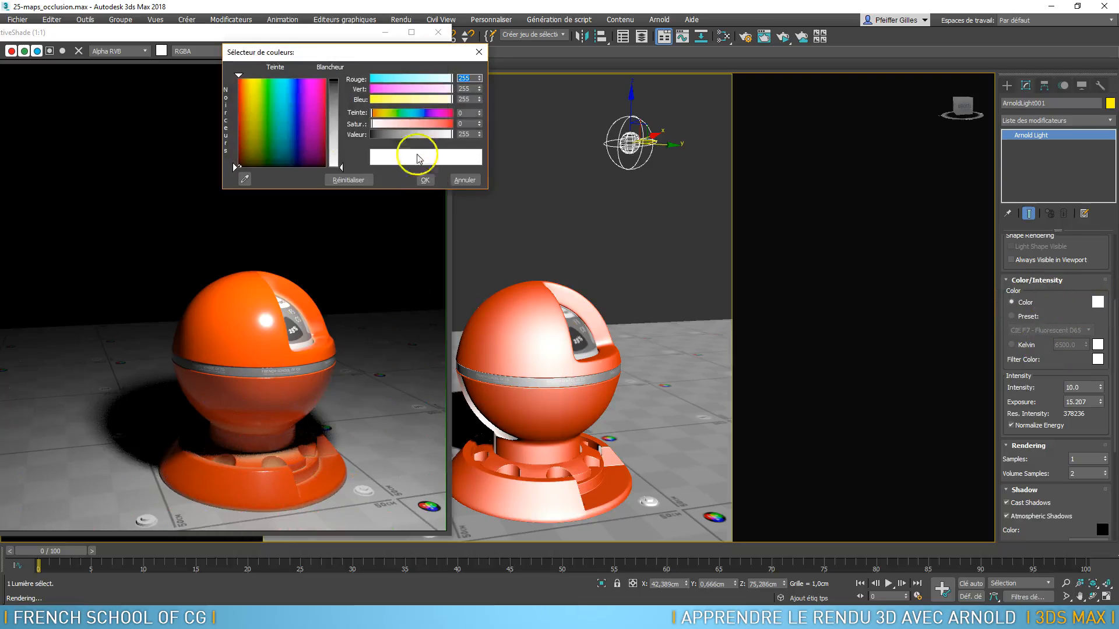
{"action": "left_click_drag", "start_coordinate": [334, 109], "coordinate": [332, 167]}
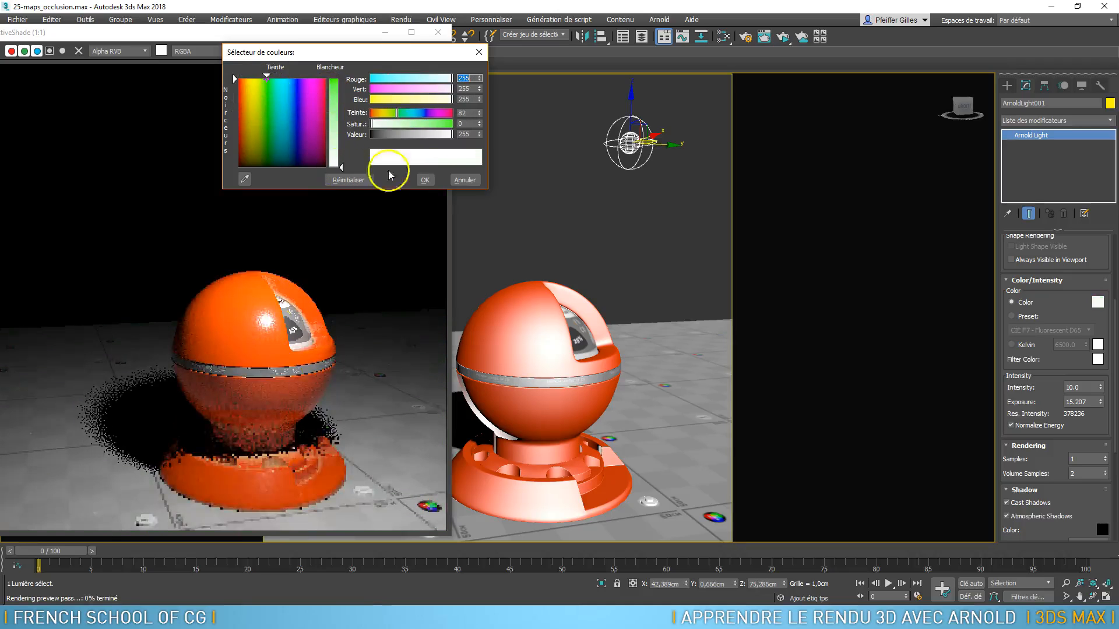
{"action": "left_click", "coordinate": [425, 179]}
Switch the light colour to presets and try Daylight (6500k), Incandescent (3200k) and Fluorescent (4000k) in turn
{"action": "left_click", "coordinate": [1012, 316]}
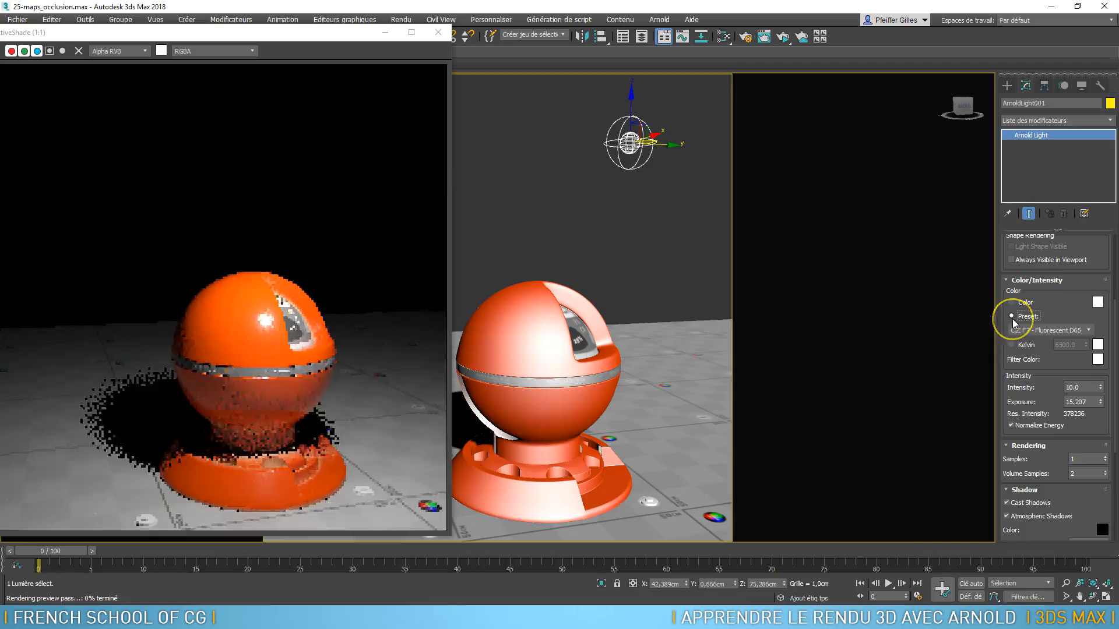
{"action": "left_click", "coordinate": [1026, 330]}
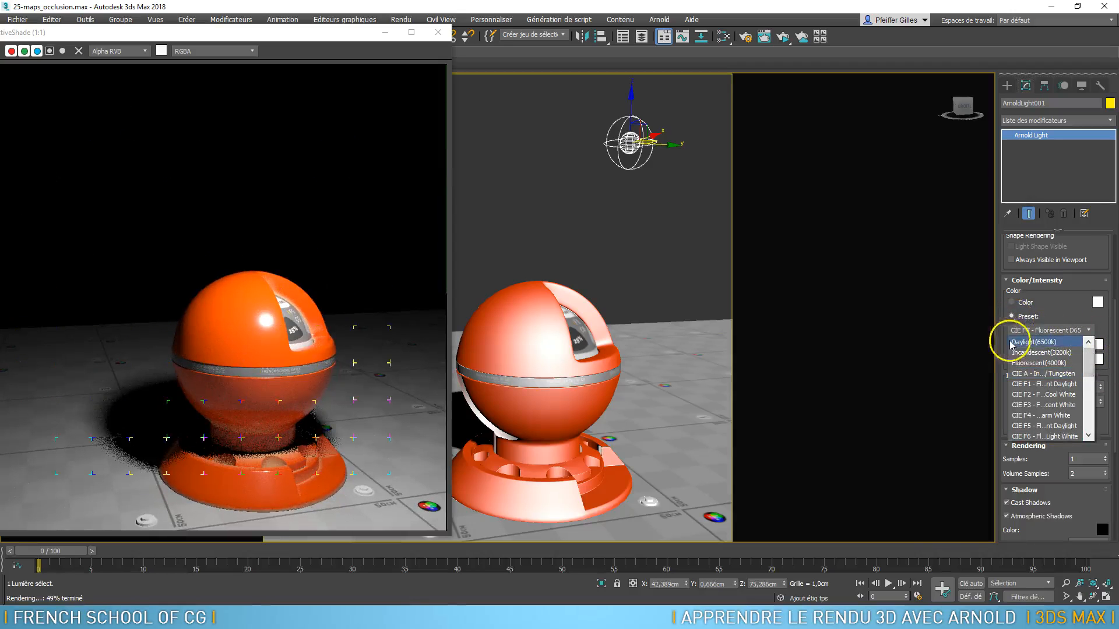
{"action": "left_click", "coordinate": [1028, 342]}
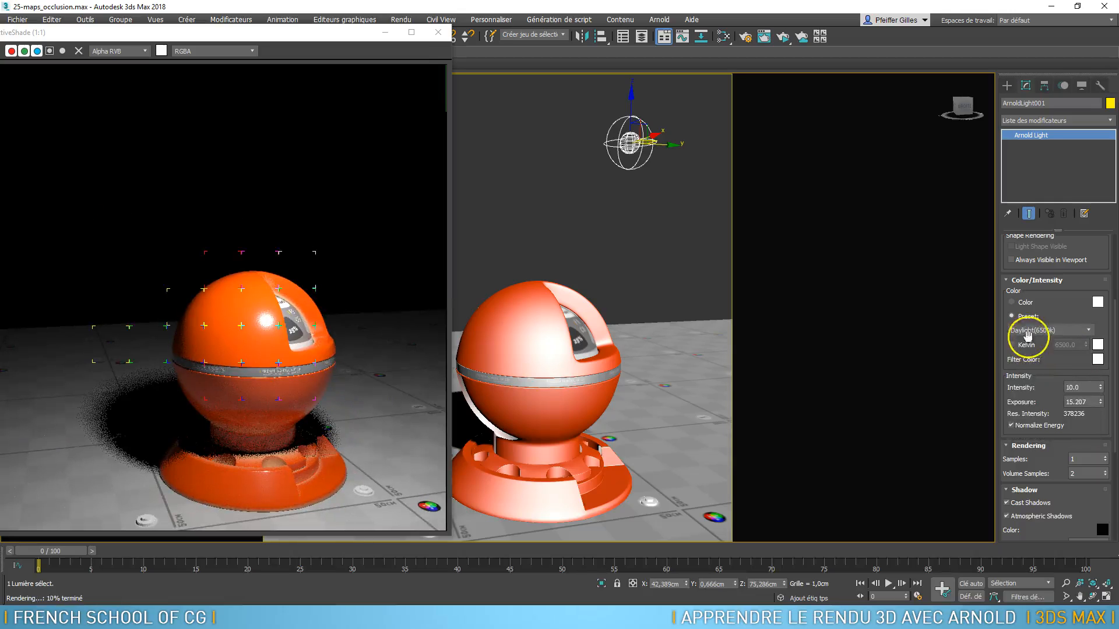
{"action": "left_click", "coordinate": [1077, 330]}
{"action": "left_click", "coordinate": [1043, 353]}
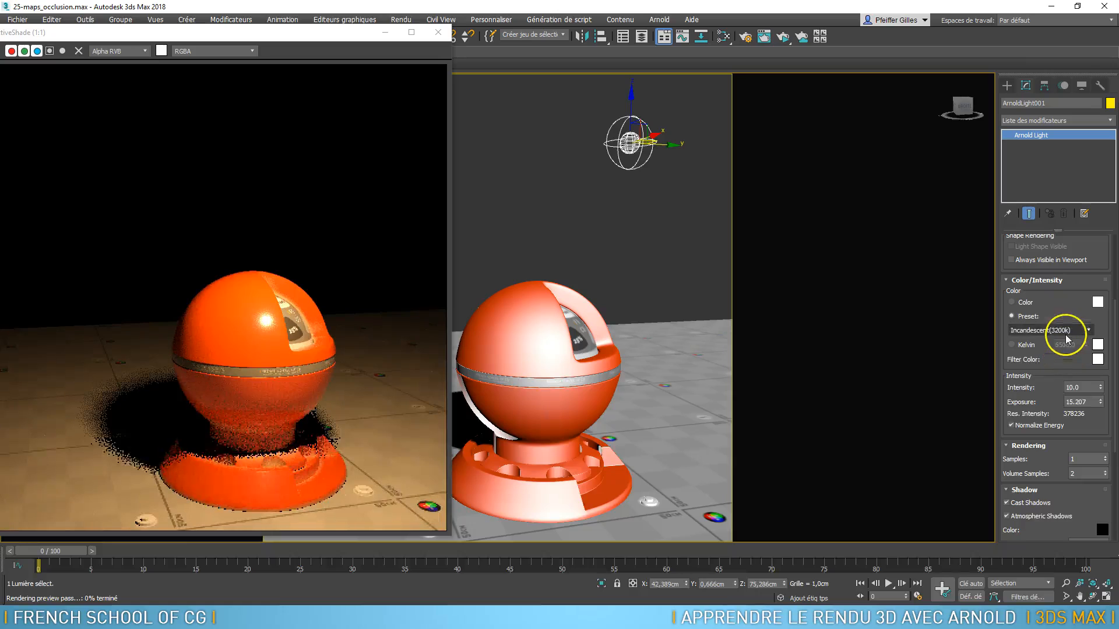
{"action": "left_click", "coordinate": [1068, 332]}
{"action": "left_click", "coordinate": [1043, 363]}
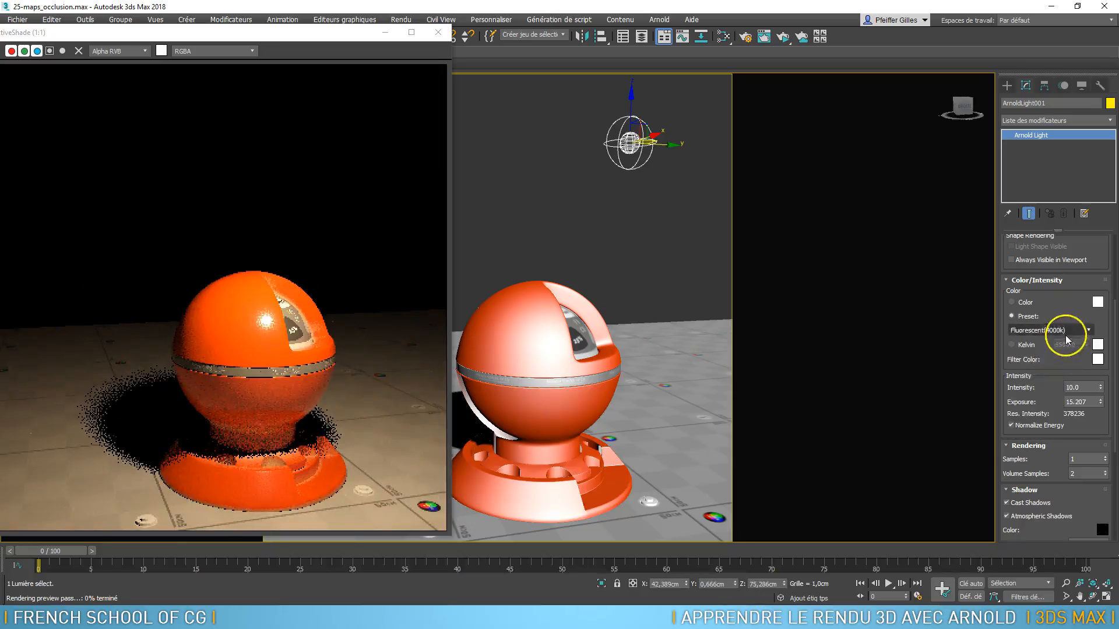
Try the CIE F8 - Fluorescent D50 and HID Low Pressure Sodium colour presets on the light
{"action": "left_click", "coordinate": [1068, 331]}
{"action": "left_click_drag", "start_coordinate": [1090, 370], "coordinate": [1096, 386]}
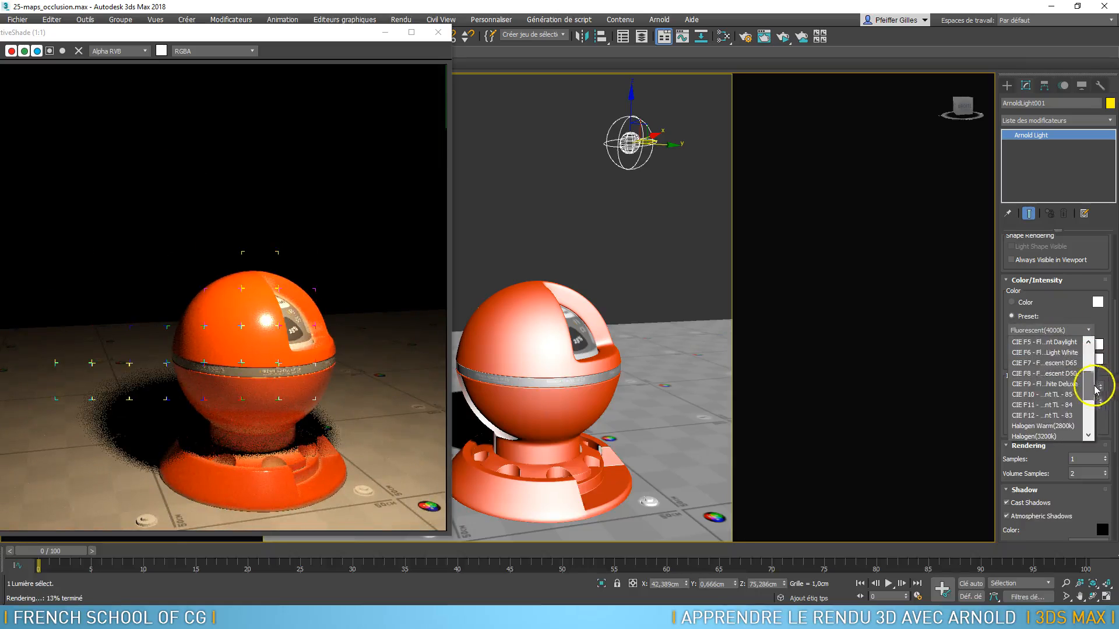
{"action": "left_click", "coordinate": [1051, 373]}
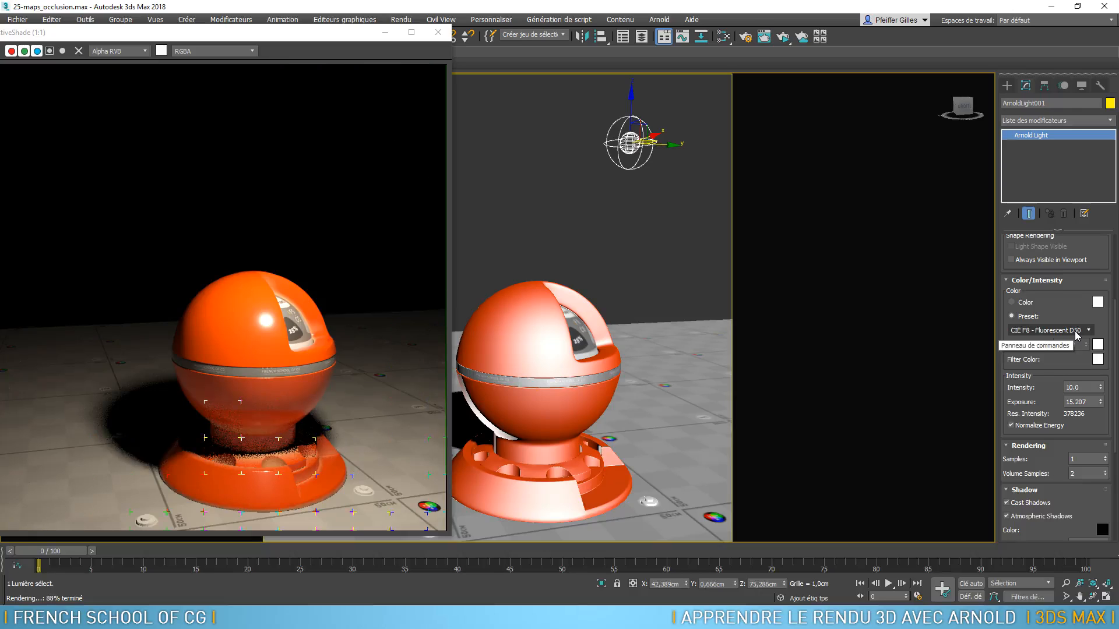
{"action": "left_click", "coordinate": [1077, 335]}
{"action": "left_click_drag", "start_coordinate": [1087, 352], "coordinate": [1095, 416]}
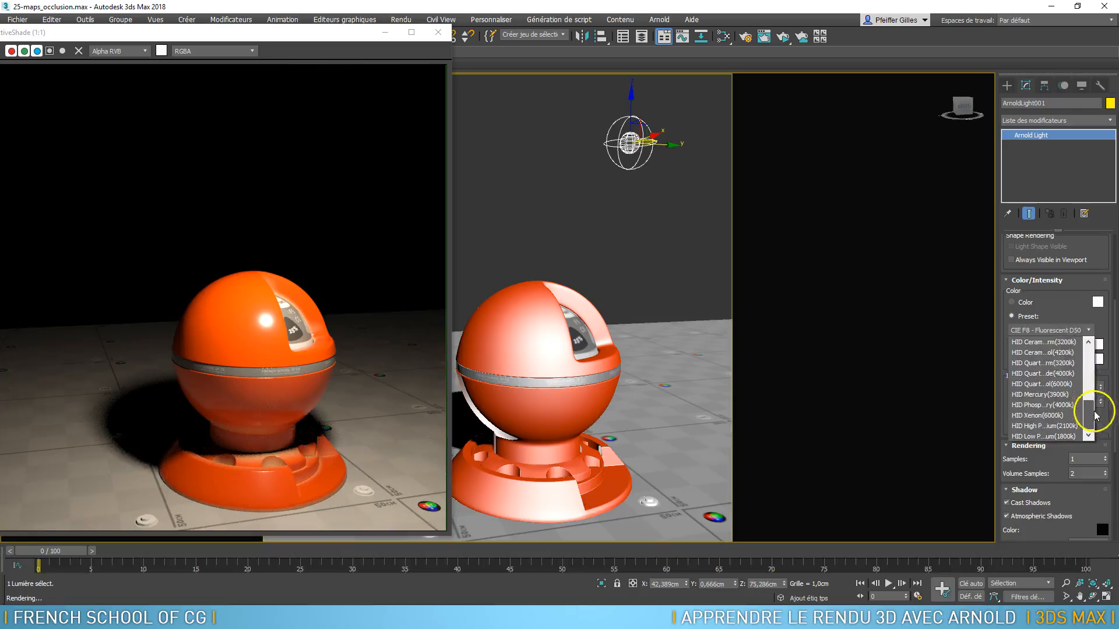
{"action": "left_click", "coordinate": [1064, 434]}
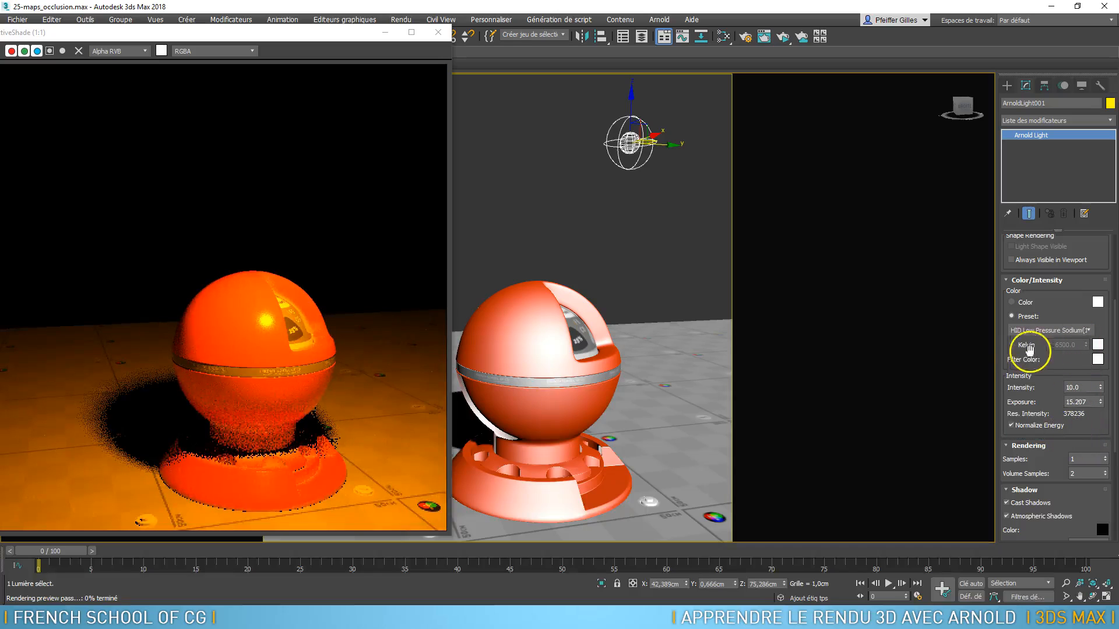
Define the light's colour by Kelvin temperature, trying 3500 and finishing at 10000
{"action": "left_click", "coordinate": [1013, 344]}
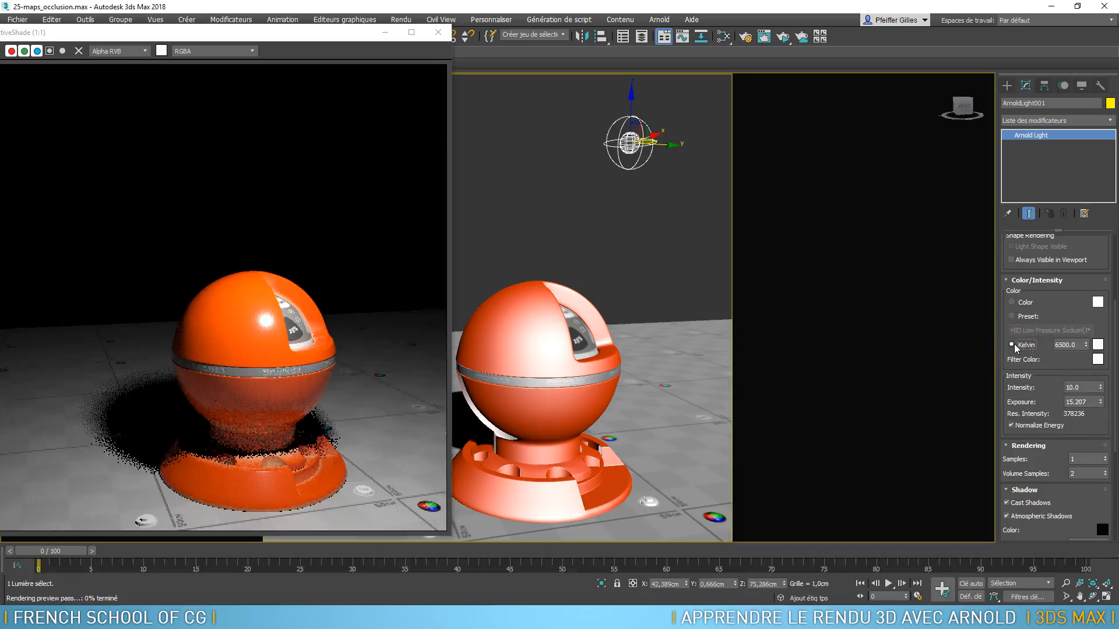
{"action": "left_click", "coordinate": [1060, 345]}
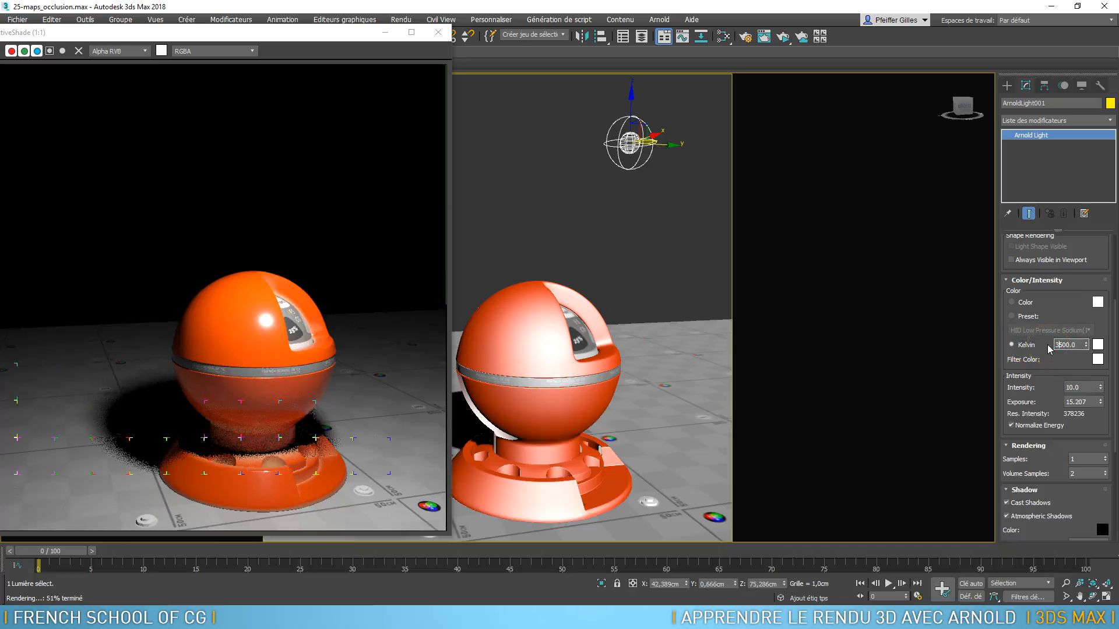
{"action": "key", "text": "Return"}
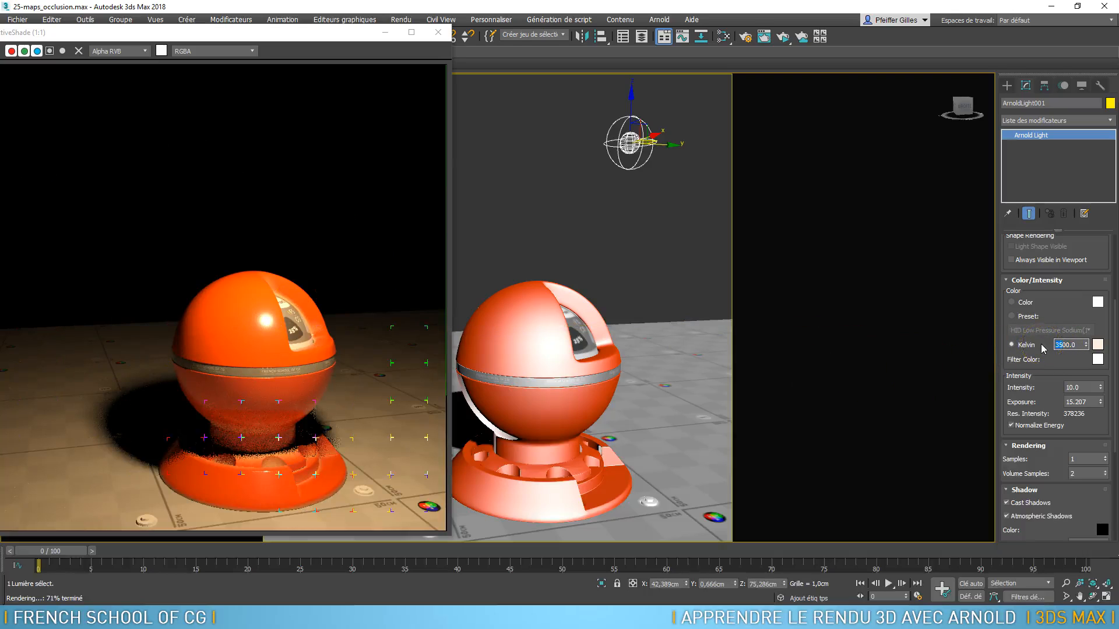
{"action": "key", "text": "Return"}
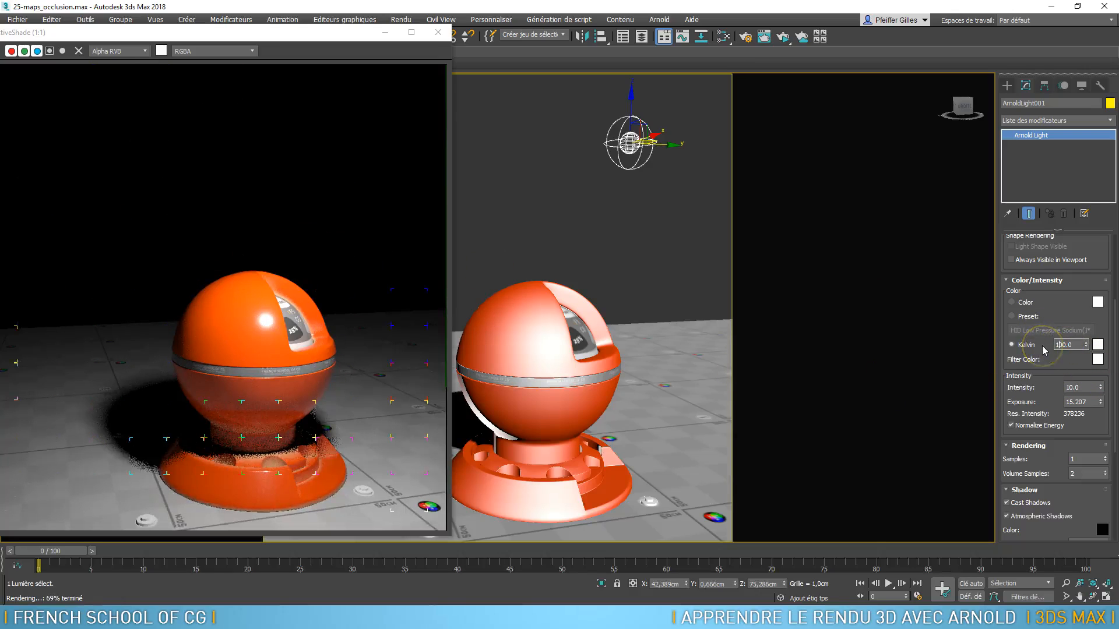
{"action": "key", "text": "Return"}
Examine up close the noise along the shader ball's shadow edge in the render, with the light's samples at 1
{"action": "left_click_drag", "start_coordinate": [1045, 406], "coordinate": [1047, 352]}
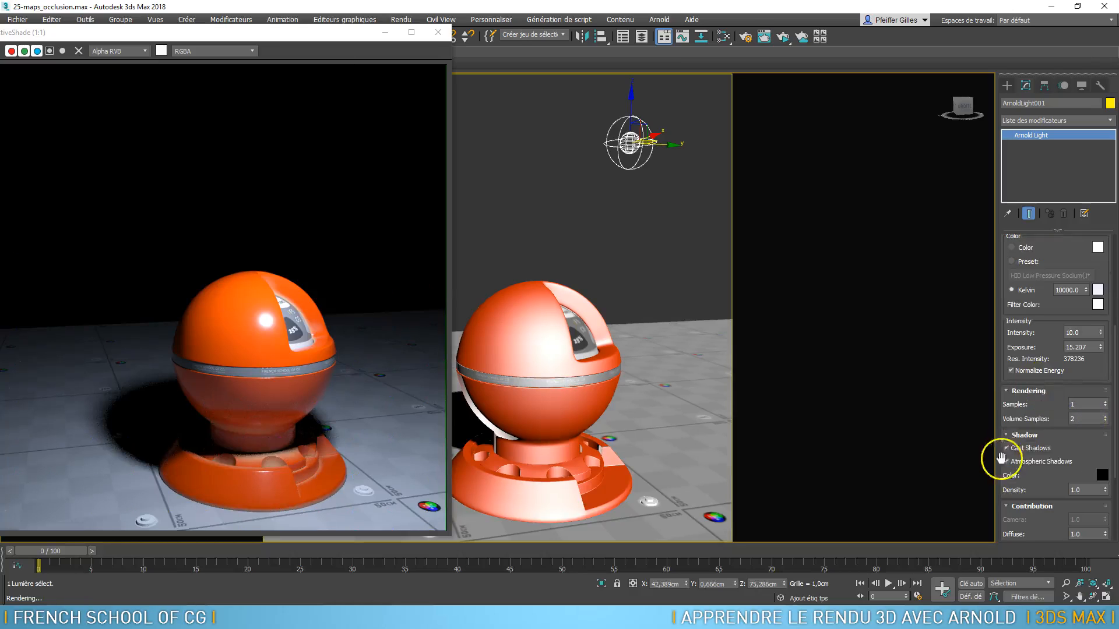
{"action": "double_click", "coordinate": [1085, 403]}
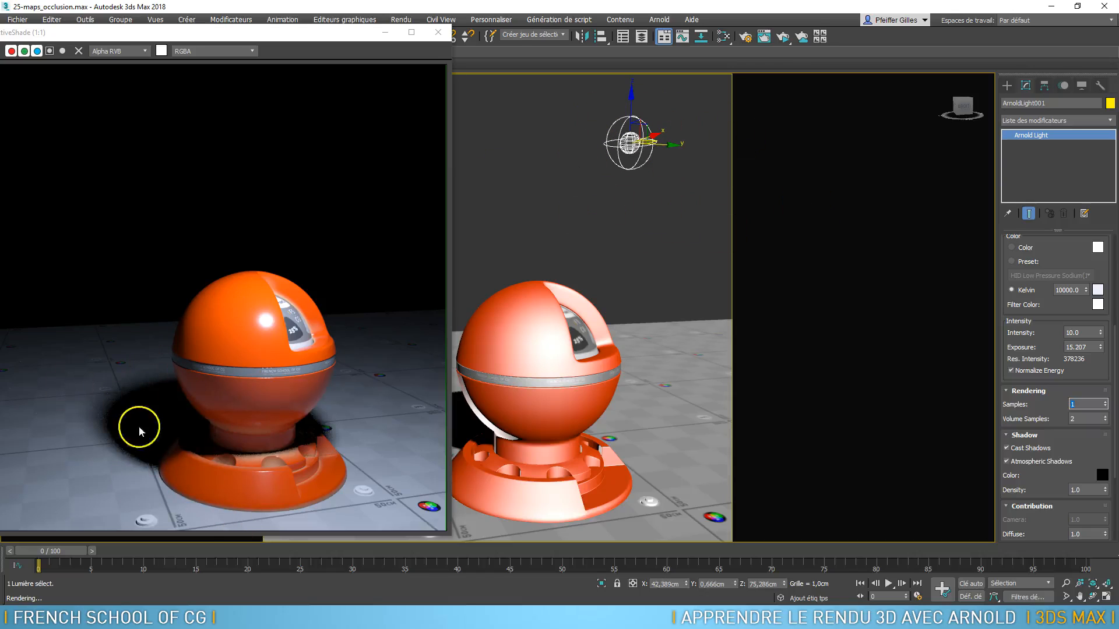
{"action": "mouse_move", "coordinate": [581, 450]}
{"action": "middle_mouse_down", "text": "alt"}
{"action": "mouse_move", "coordinate": [599, 417]}
{"action": "mouse_move", "coordinate": [574, 464]}
{"action": "middle_mouse_up", "text": "alt"}
{"action": "scroll", "coordinate": [524, 358], "scroll_direction": "up", "scroll_amount": 6}
{"action": "middle_click_drag", "start_coordinate": [525, 360], "coordinate": [652, 382]}
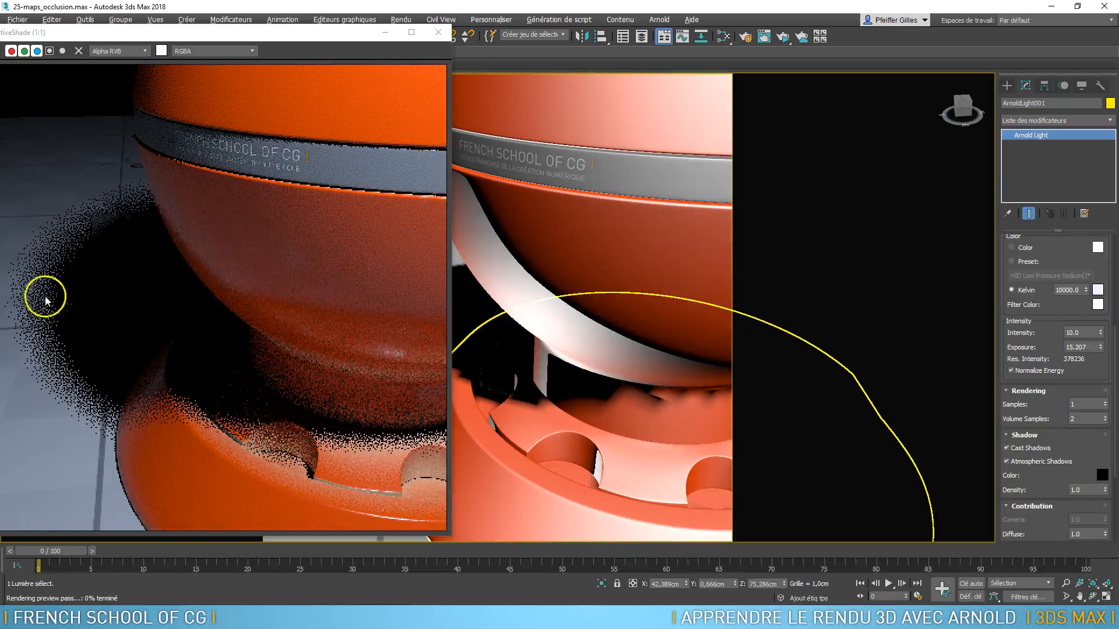
{"action": "left_click_drag", "start_coordinate": [1085, 407], "coordinate": [1059, 402]}
{"action": "left_click", "coordinate": [1050, 410]}
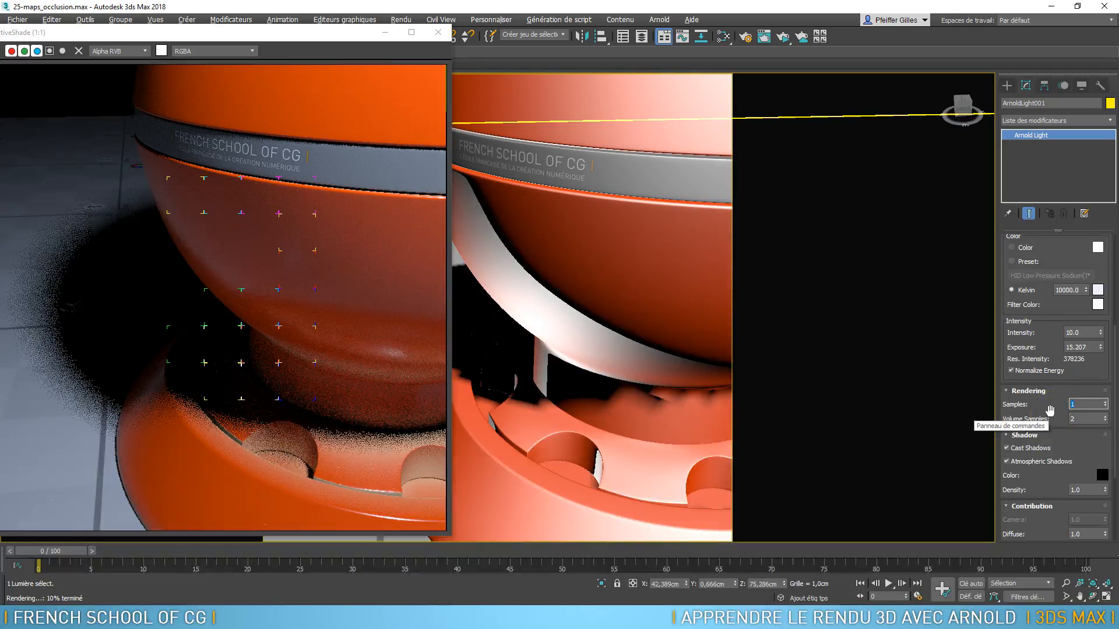
{"action": "double_click", "coordinate": [1083, 406]}
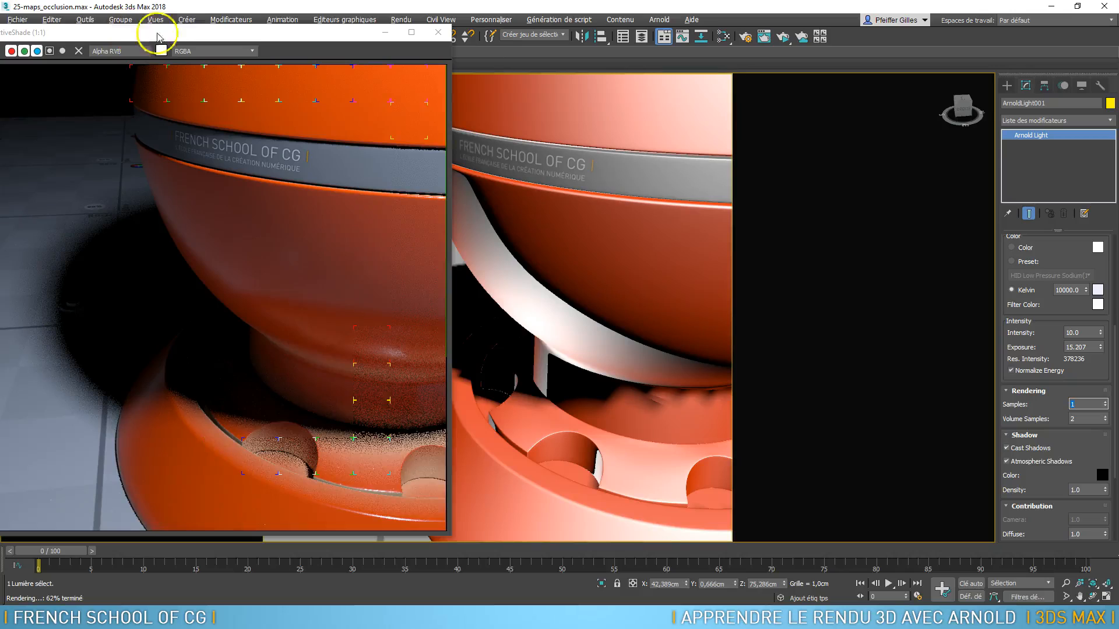
Clone the ActiveShade image and place the copy beside the live render for comparison
{"action": "left_click_drag", "start_coordinate": [121, 31], "coordinate": [175, 37]}
{"action": "left_click", "coordinate": [50, 58]}
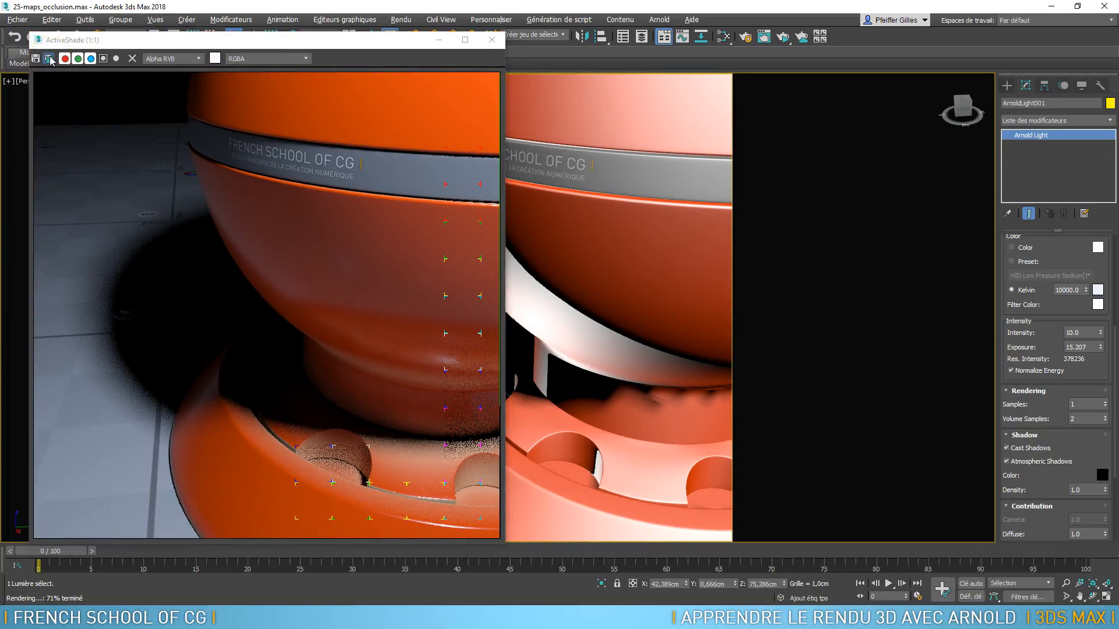
{"action": "mouse_move", "coordinate": [856, 322]}
{"action": "left_mouse_down"}
{"action": "mouse_move", "coordinate": [745, 239]}
{"action": "mouse_move", "coordinate": [710, 46]}
{"action": "left_mouse_up"}
Set the point light's samples to 4, compare the shadow noise with the cloned render, and close the clone
{"action": "double_click", "coordinate": [1085, 402]}
{"action": "type", "text": "4"}
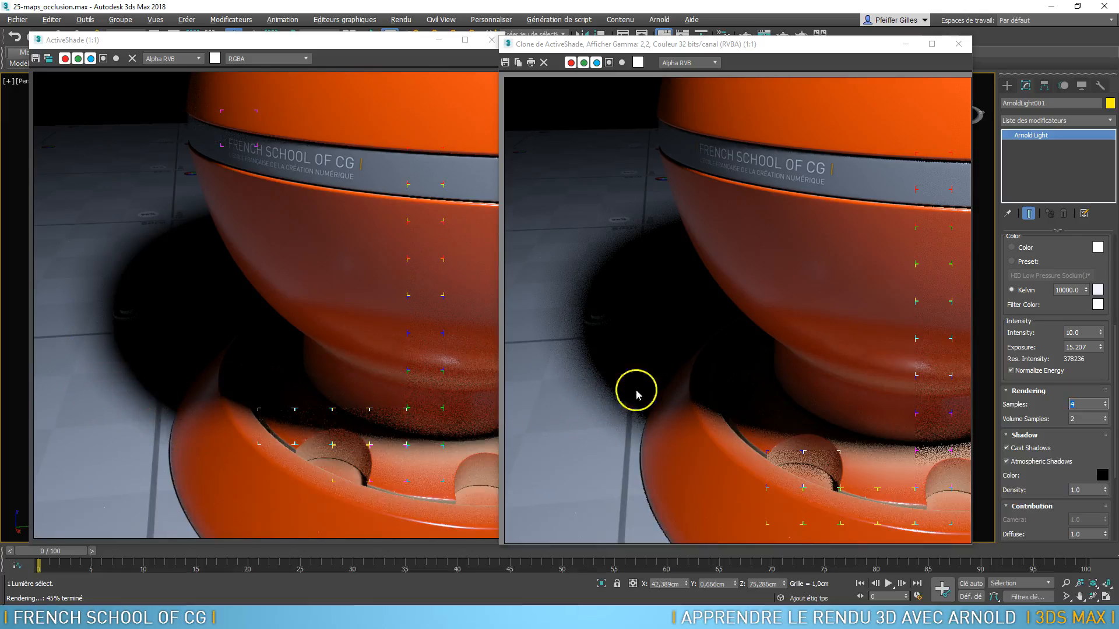
{"action": "left_click", "coordinate": [1078, 418]}
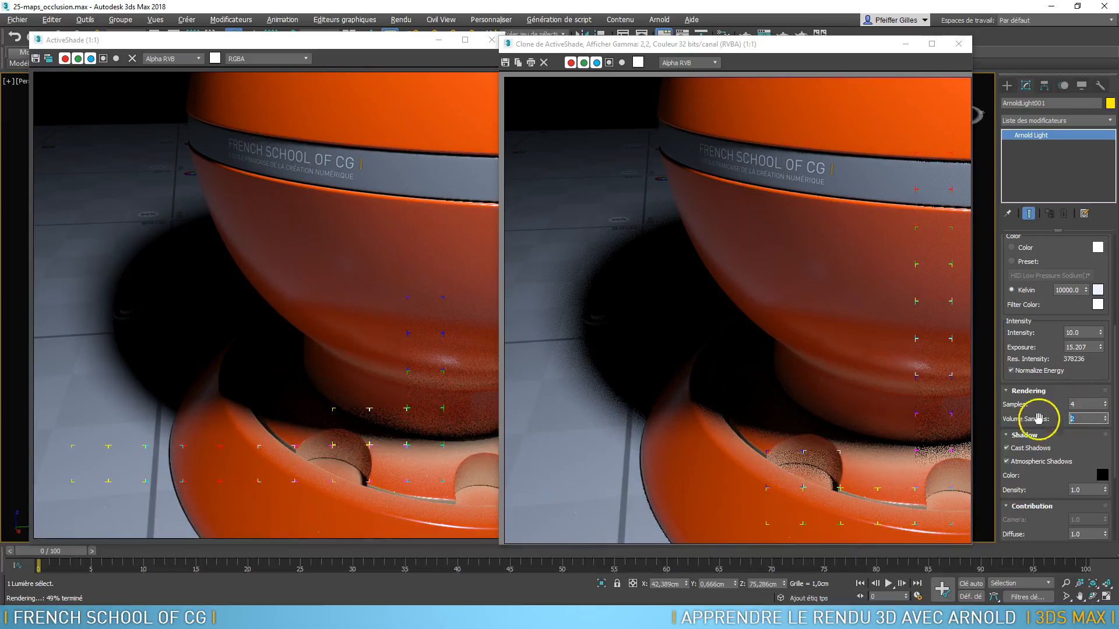
{"action": "left_click", "coordinate": [958, 44]}
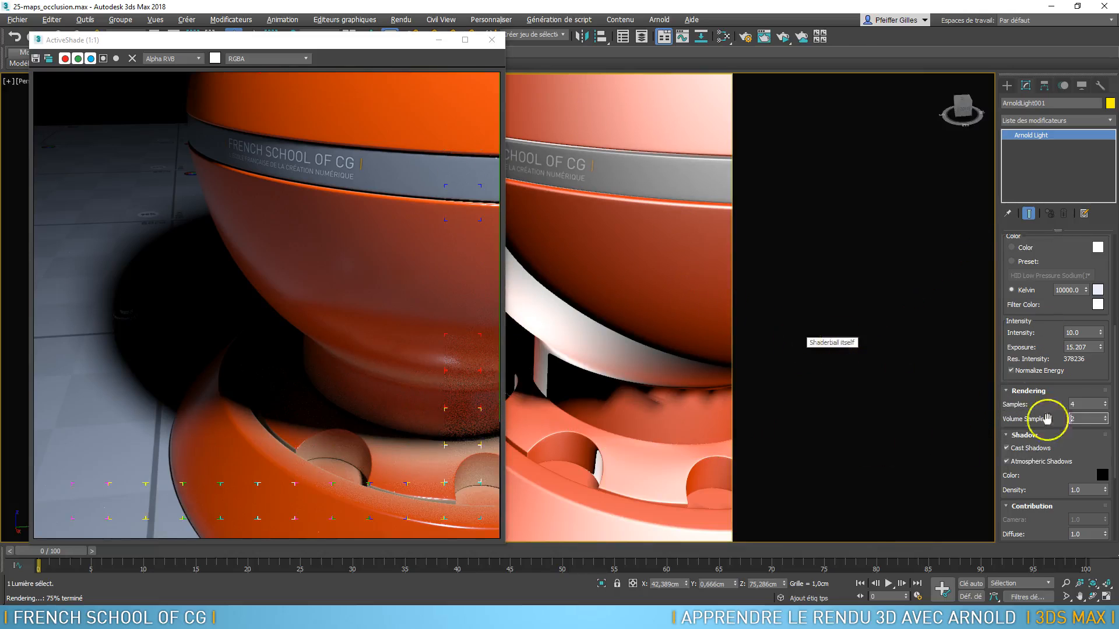
Try rendering the point light without Cast Shadows, restore the shadows, and check the Atmospheric Shadows option
{"action": "left_click", "coordinate": [1007, 449]}
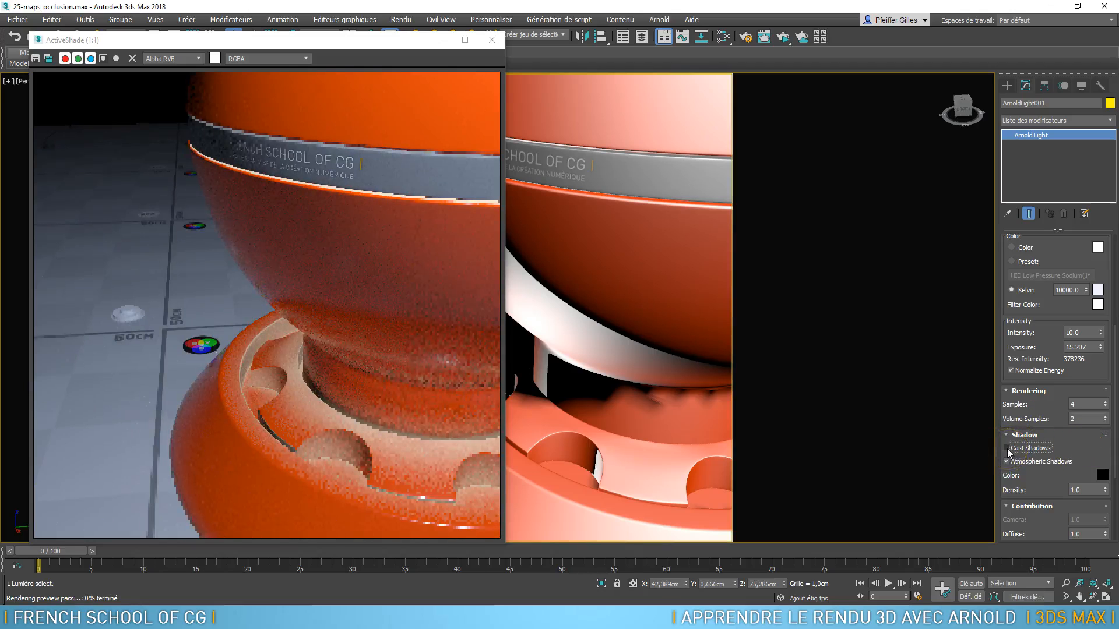
{"action": "left_click", "coordinate": [1008, 462]}
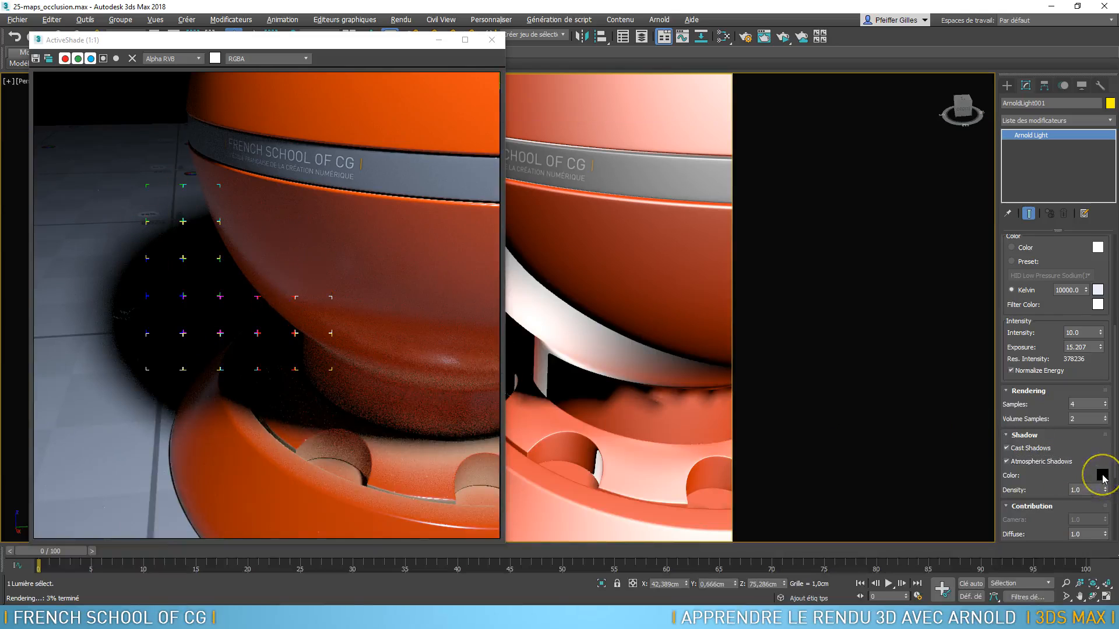
Try a bright green shadow colour on the point light, preview it in the render, and cancel the colour change
{"action": "left_click", "coordinate": [1102, 476]}
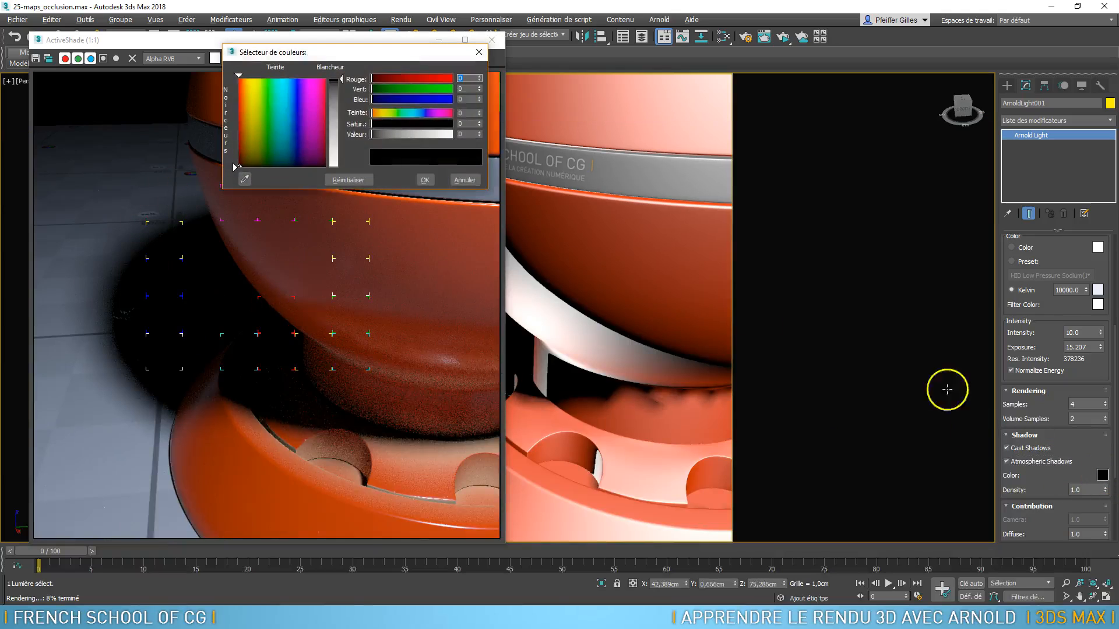
{"action": "left_click", "coordinate": [267, 83]}
{"action": "left_click_drag", "start_coordinate": [268, 84], "coordinate": [268, 78]}
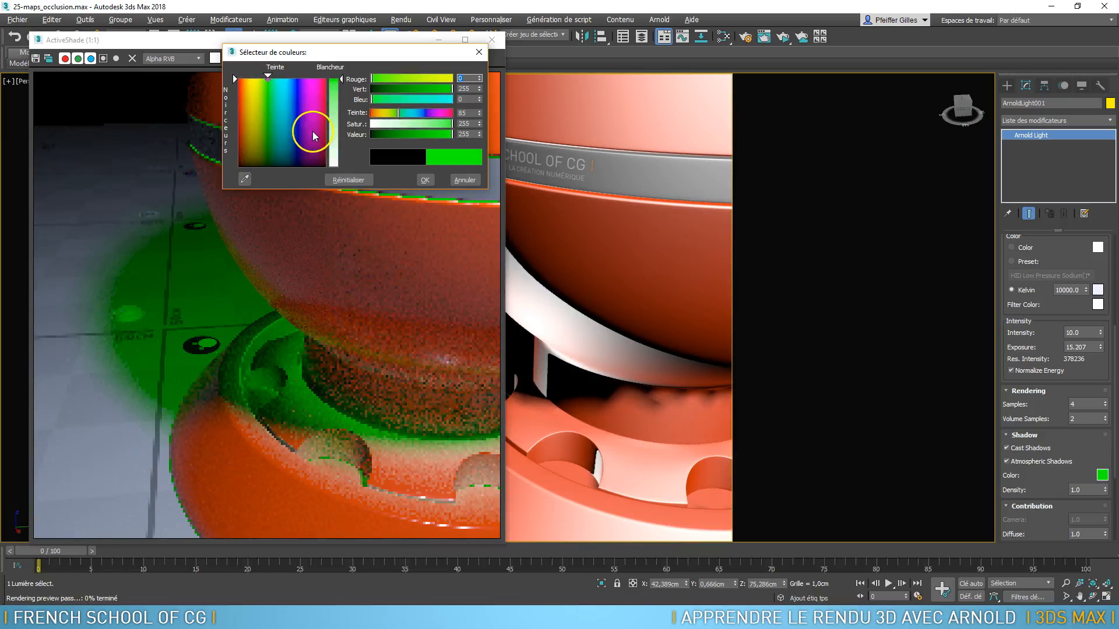
{"action": "left_click", "coordinate": [466, 178]}
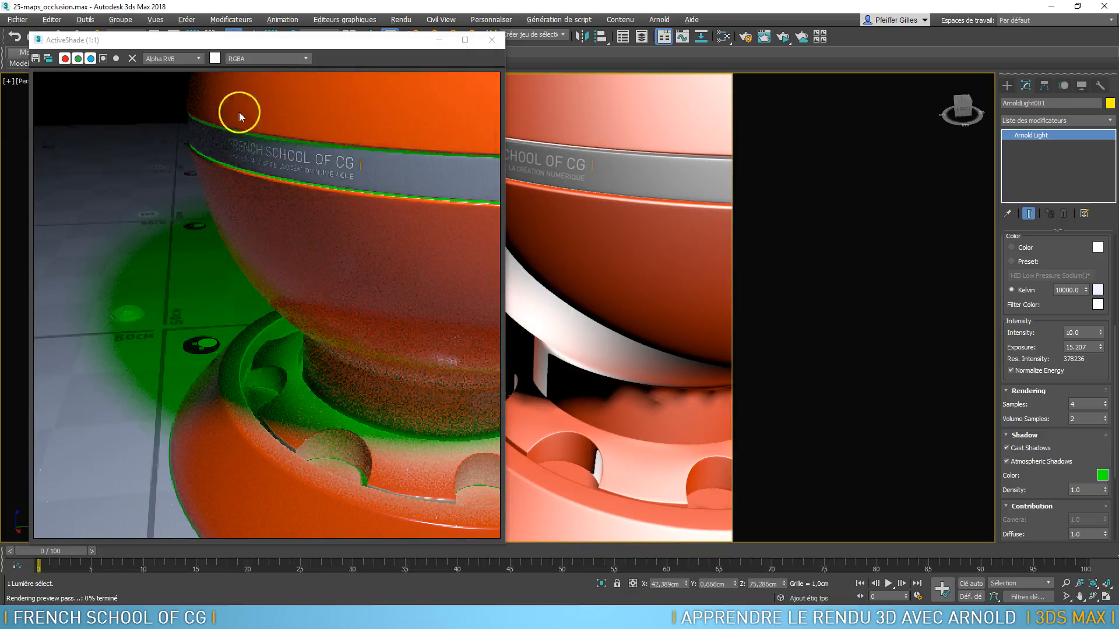
Try a shadow density of 0.8 on the point light and settle on 0.95
{"action": "double_click", "coordinate": [1080, 489]}
{"action": "type", "text": ".5"}
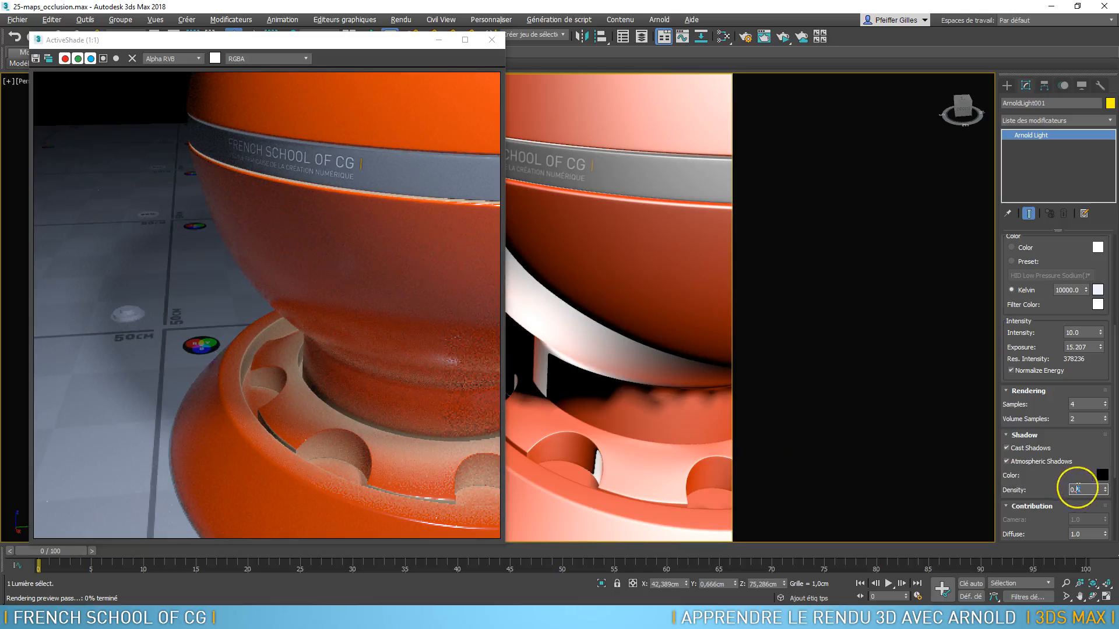
{"action": "key", "text": "Return"}
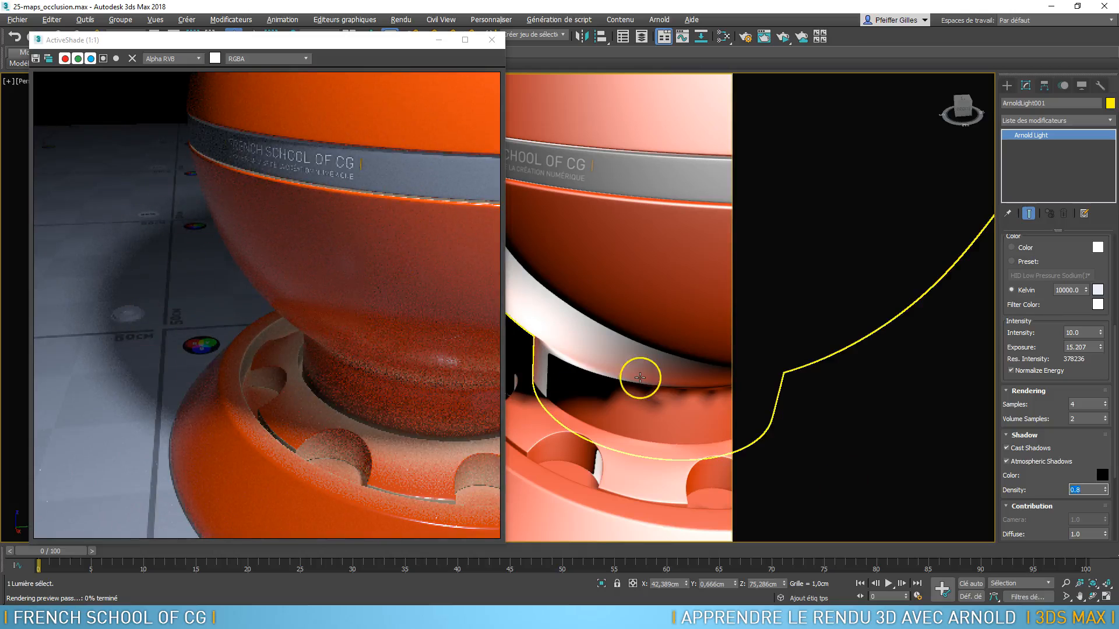
{"action": "type", "text": "."}
{"action": "key", "text": "Return"}
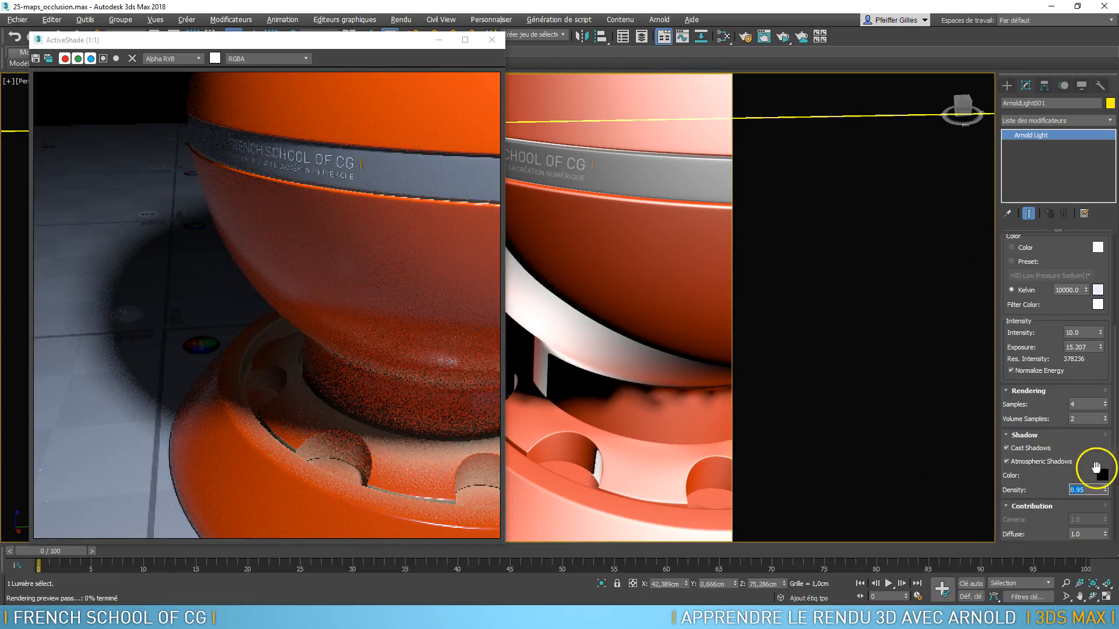
Try a Diffuse contribution of 0.5 on the point light and restore it to 1.0
{"action": "left_click_drag", "start_coordinate": [1091, 469], "coordinate": [1082, 294]}
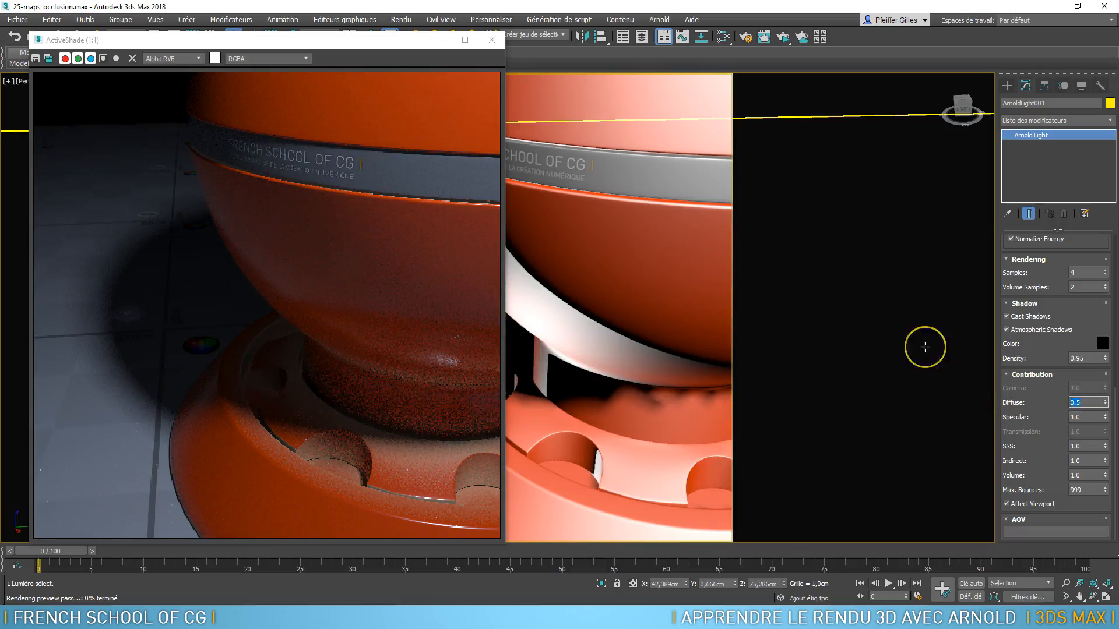
{"action": "key", "text": "Return"}
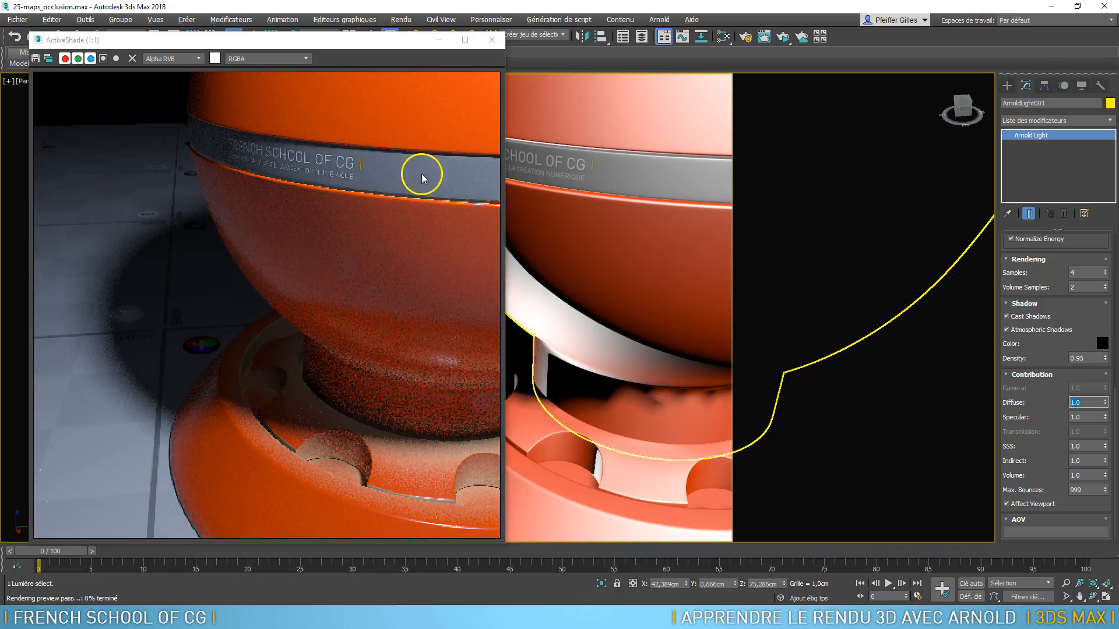
Try a Specular contribution of 0 with the whole shader ball in view, check its highlight, and restore the value to 1.0
{"action": "scroll", "coordinate": [624, 215], "scroll_direction": "down", "scroll_amount": 5}
{"action": "middle_click_drag", "start_coordinate": [600, 257], "coordinate": [563, 289]}
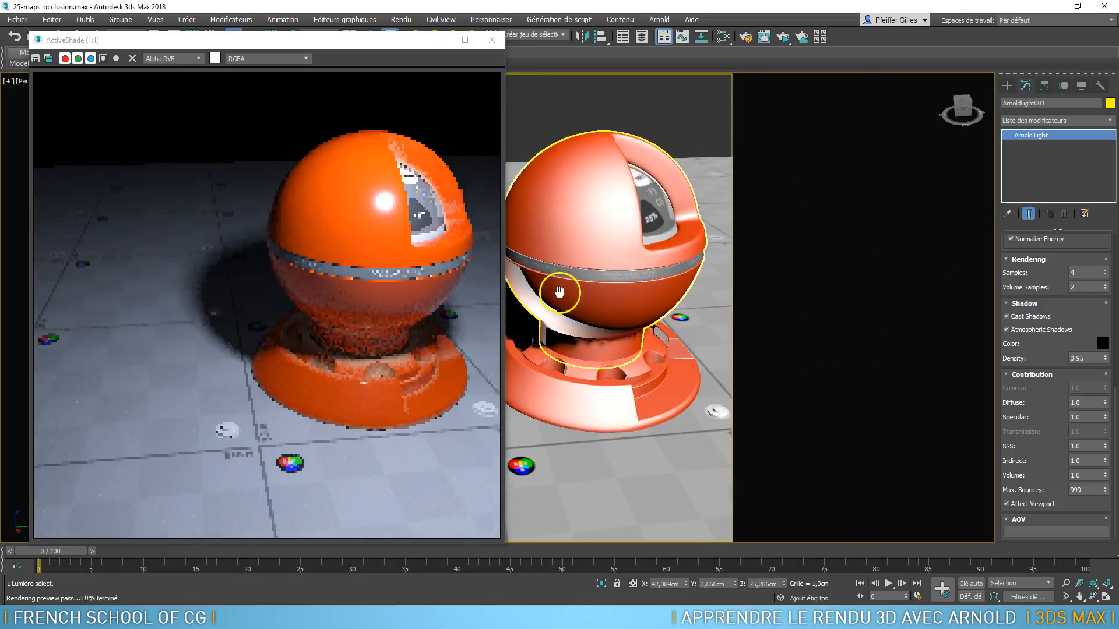
{"action": "scroll", "coordinate": [563, 290], "scroll_direction": "down", "scroll_amount": 1}
{"action": "double_click", "coordinate": [1091, 419]}
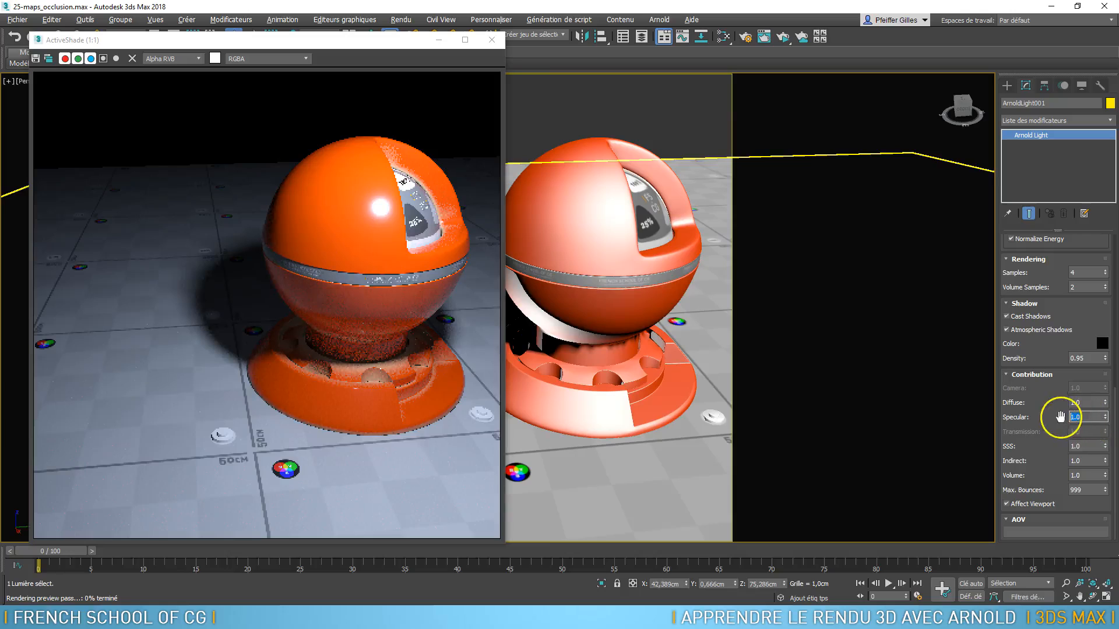
{"action": "type", "text": "0"}
{"action": "key", "text": "Return"}
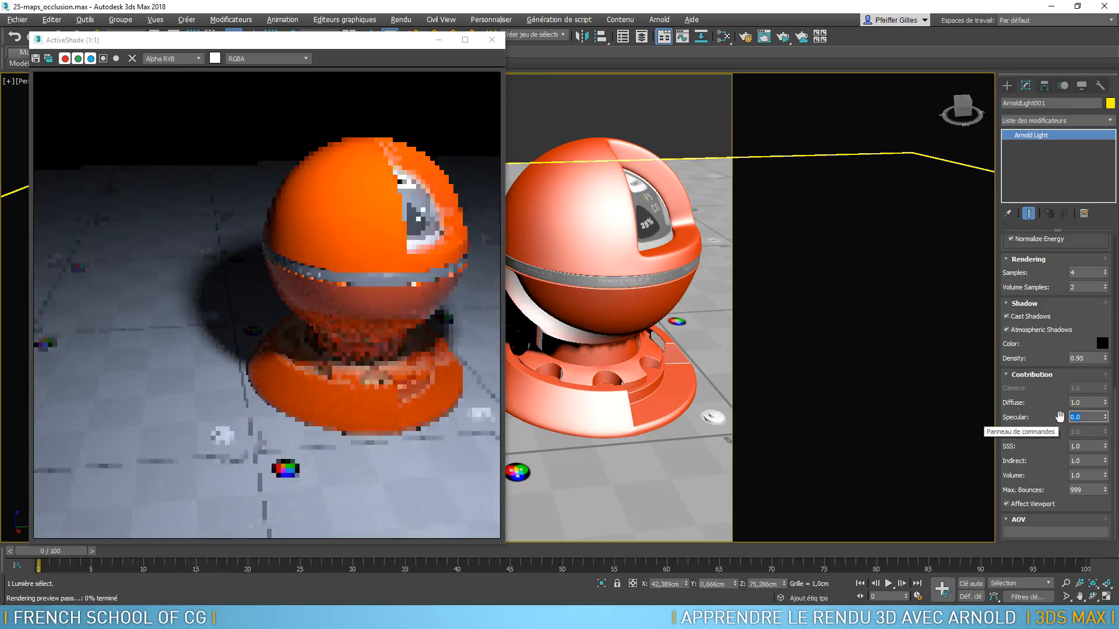
{"action": "left_click", "coordinate": [487, 216]}
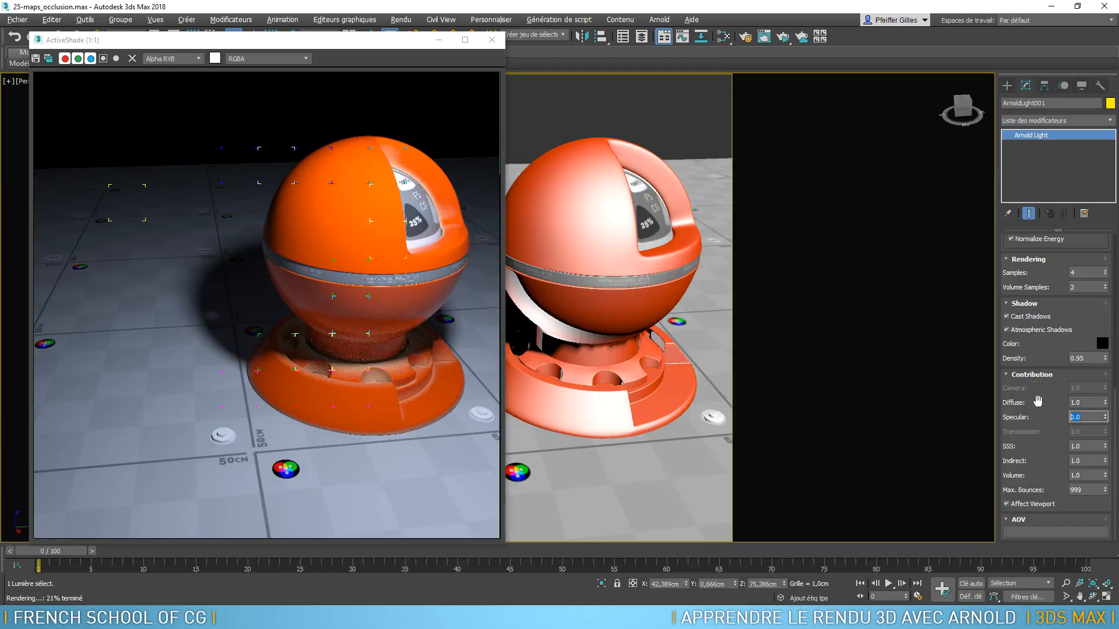
{"action": "double_click", "coordinate": [1085, 419]}
{"action": "type", "text": "1"}
{"action": "key", "text": "Return"}
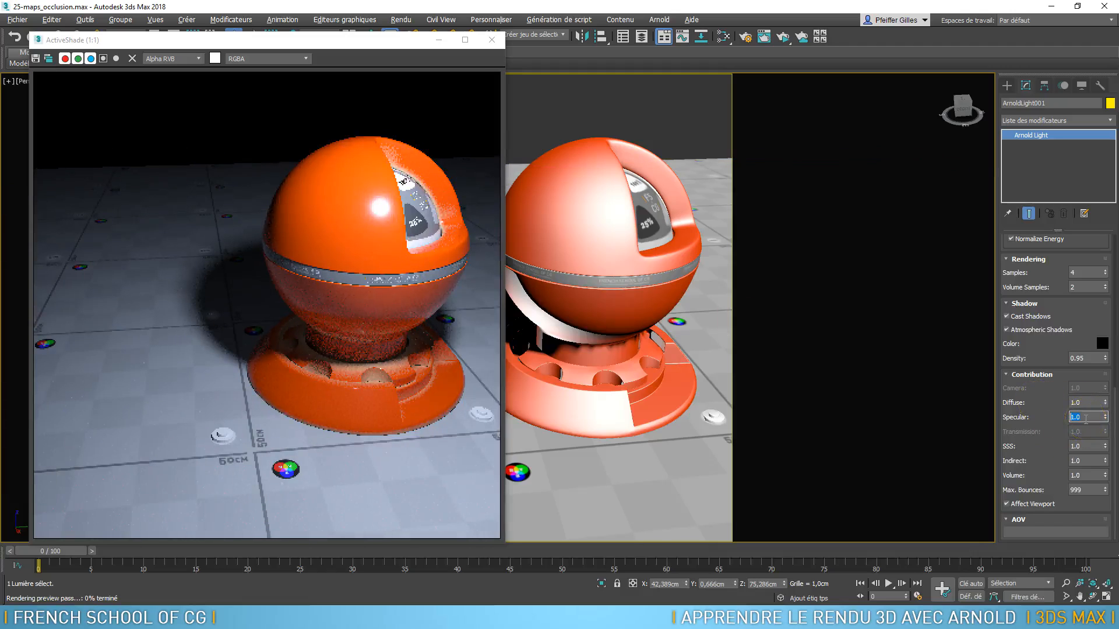
{"action": "left_click", "coordinate": [1087, 417]}
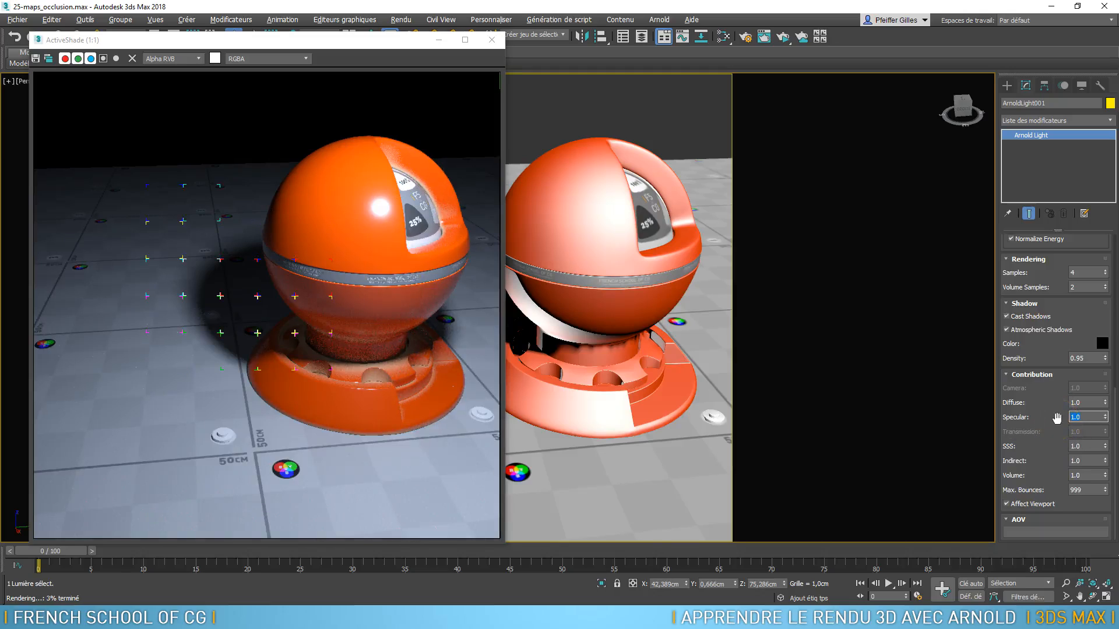
Check the SSS contribution, try an Indirect contribution of 0 on the point light, and restore it to 1.0
{"action": "left_click", "coordinate": [1077, 446]}
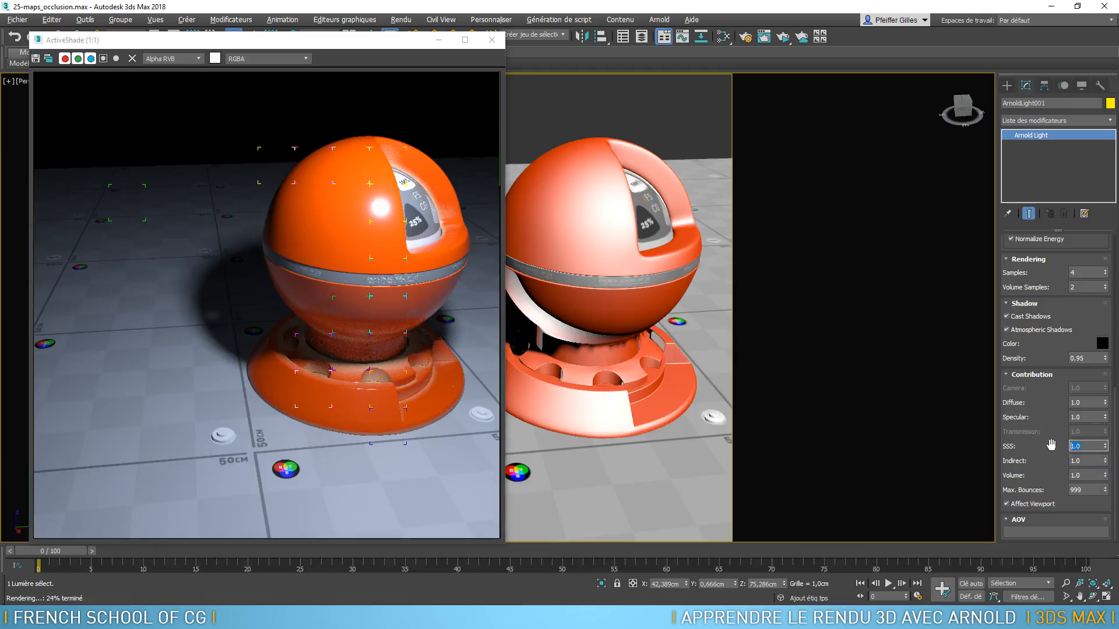
{"action": "key", "text": "Tab"}
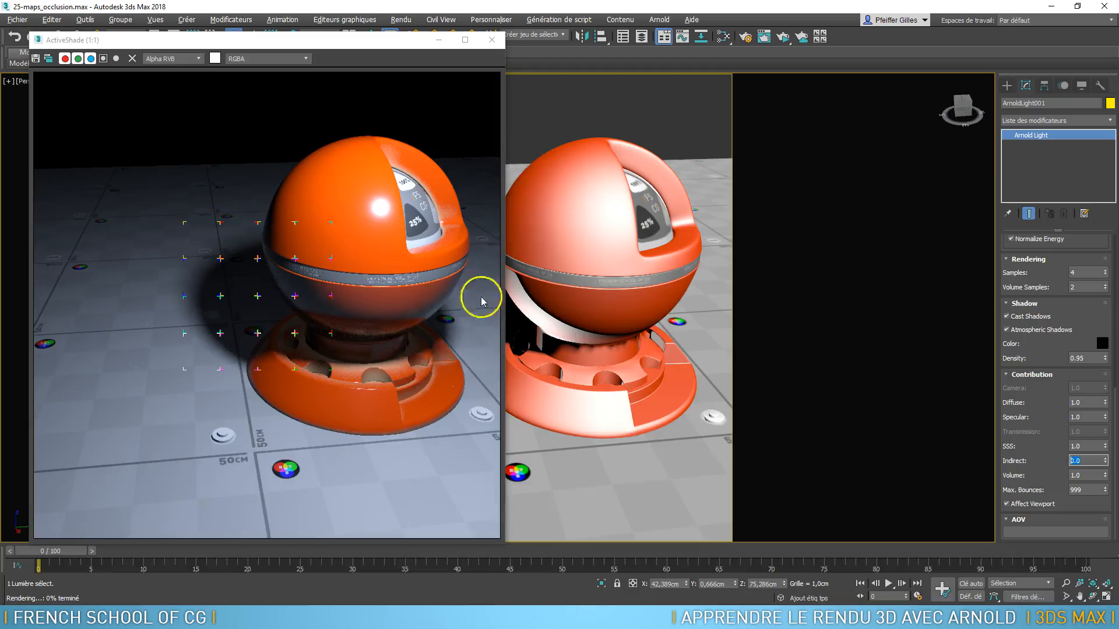
{"action": "type", "text": "1"}
{"action": "key", "text": "Tab"}
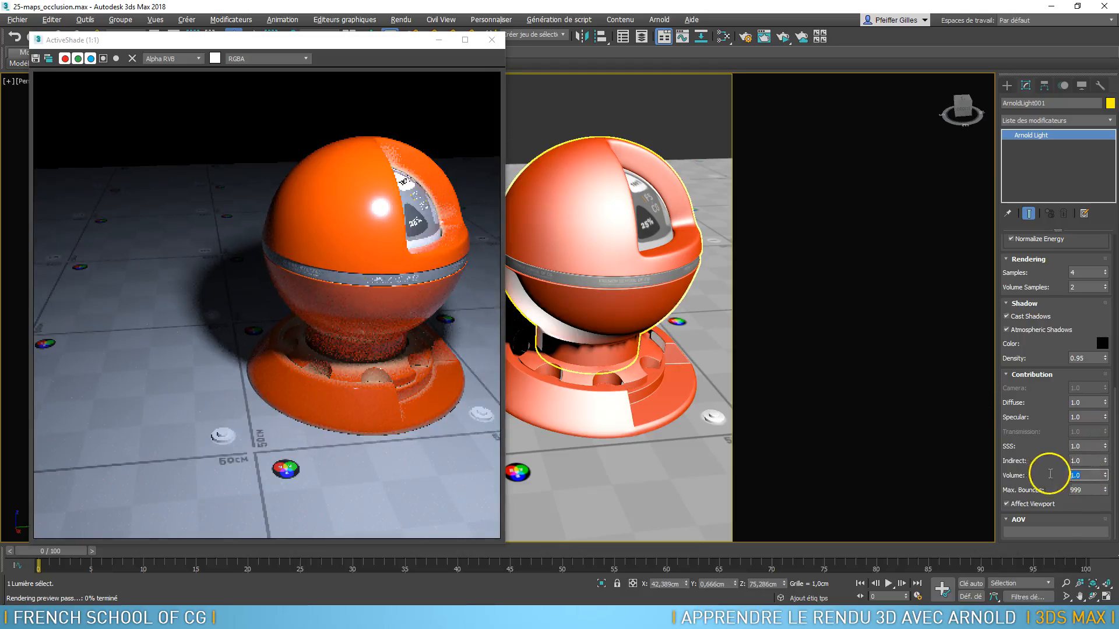
Review the light's Max Bounces setting and return to its Shape and Color/Intensity parameters
{"action": "key", "text": "Tab"}
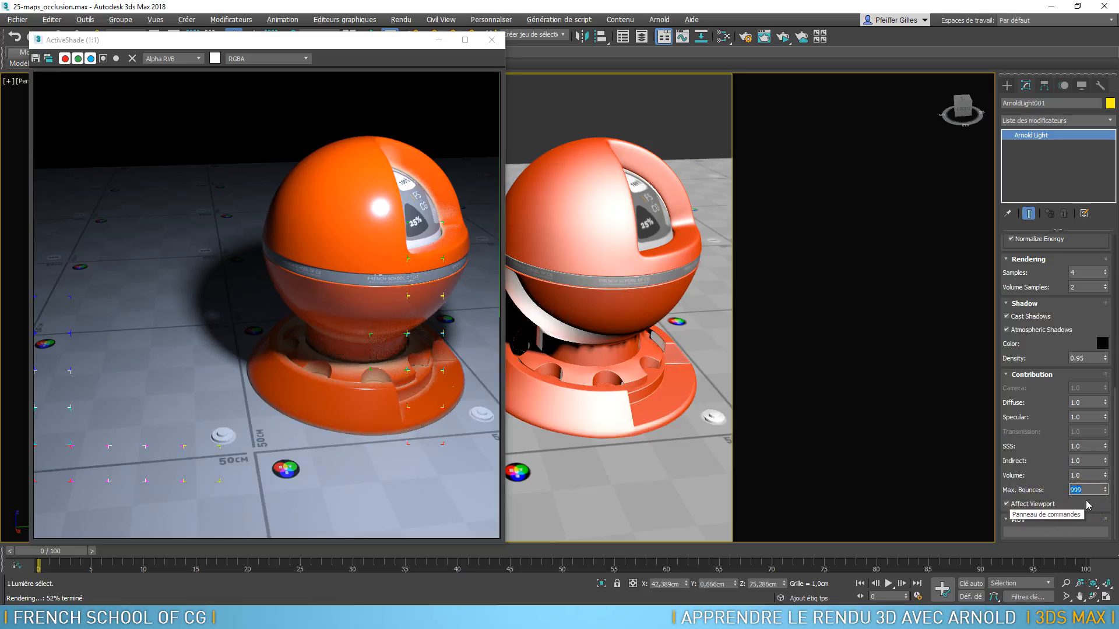
{"action": "left_click", "coordinate": [1044, 435]}
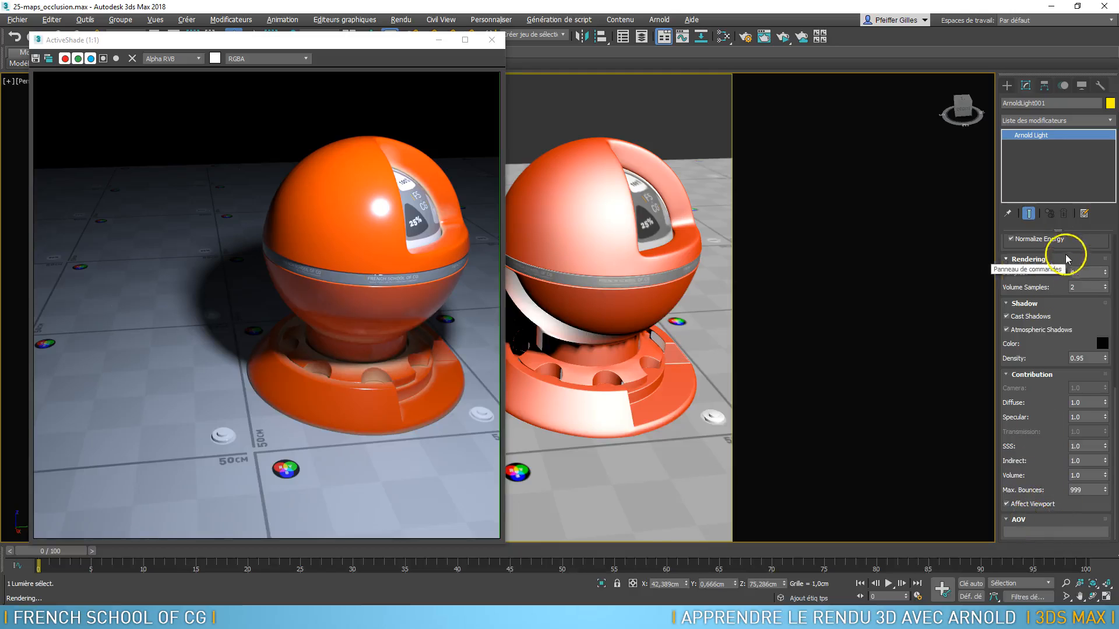
{"action": "left_click_drag", "start_coordinate": [1080, 246], "coordinate": [1078, 550]}
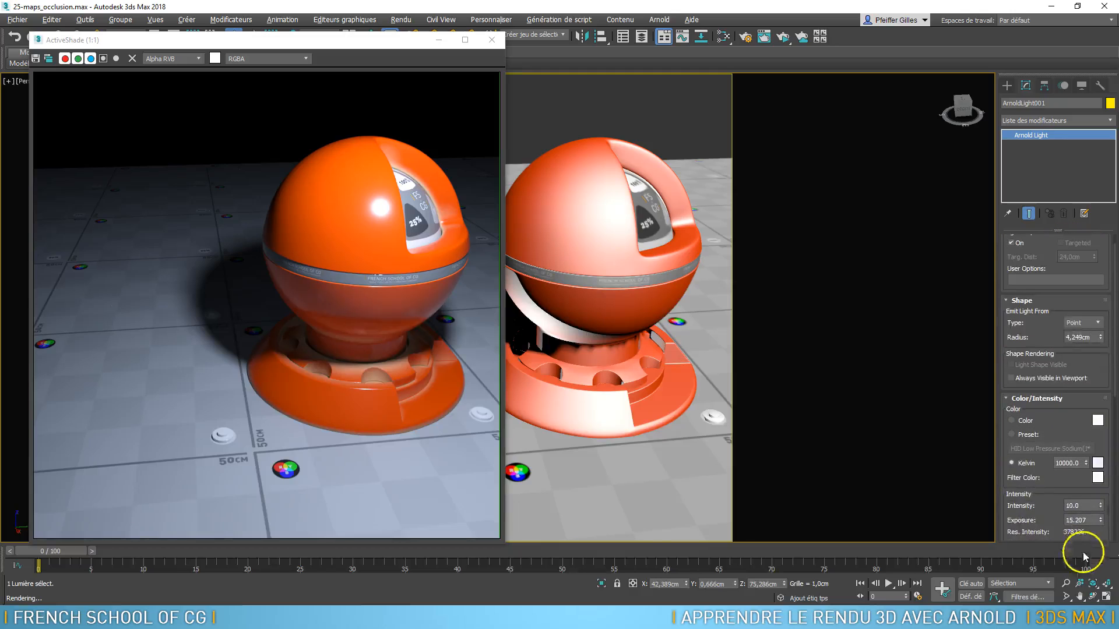